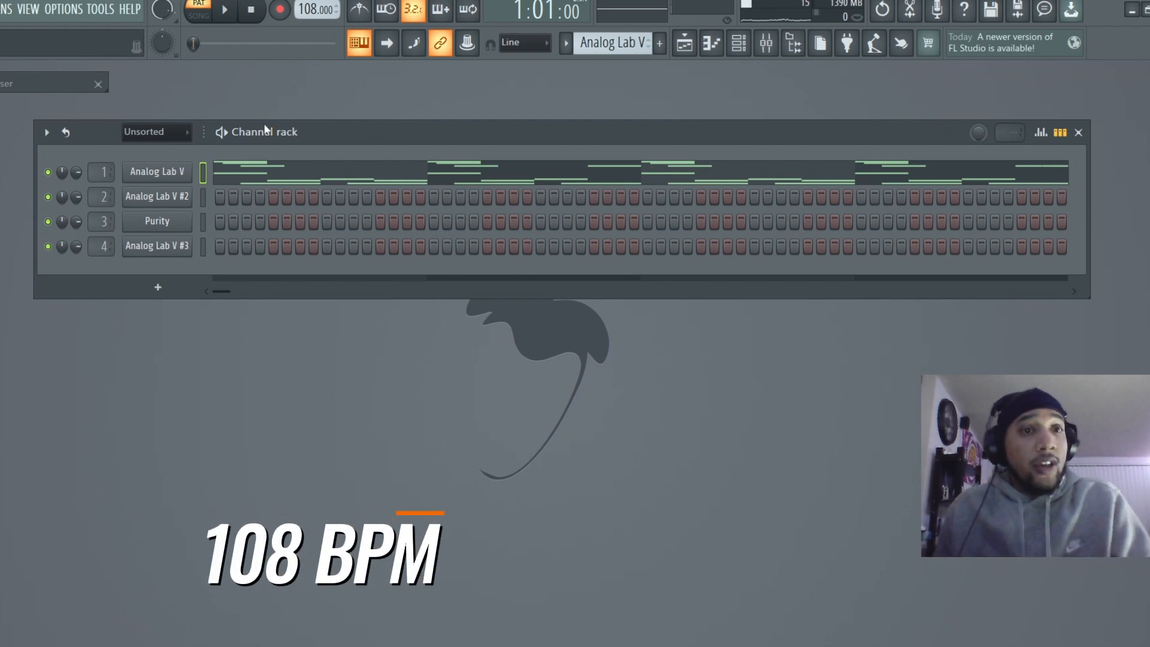
# Check the preset loaded in the first Analog Lab V channel and open that channel's notes in the piano roll.
pyautogui.click(155, 173)
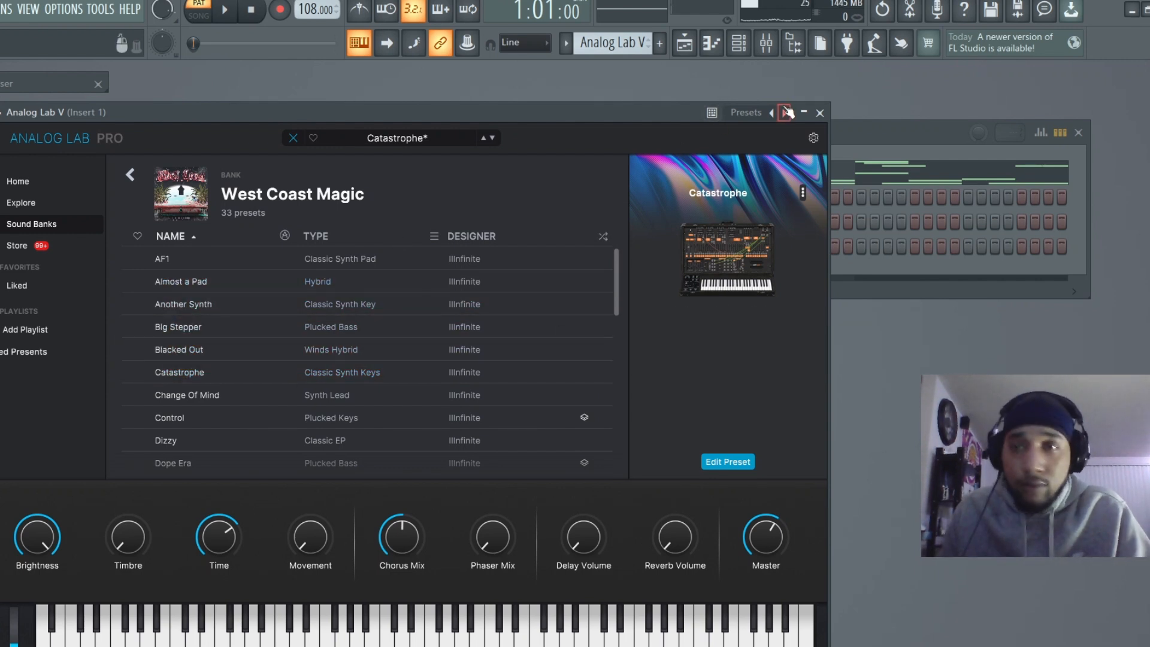
pyautogui.click(821, 113)
pyautogui.click(270, 175)
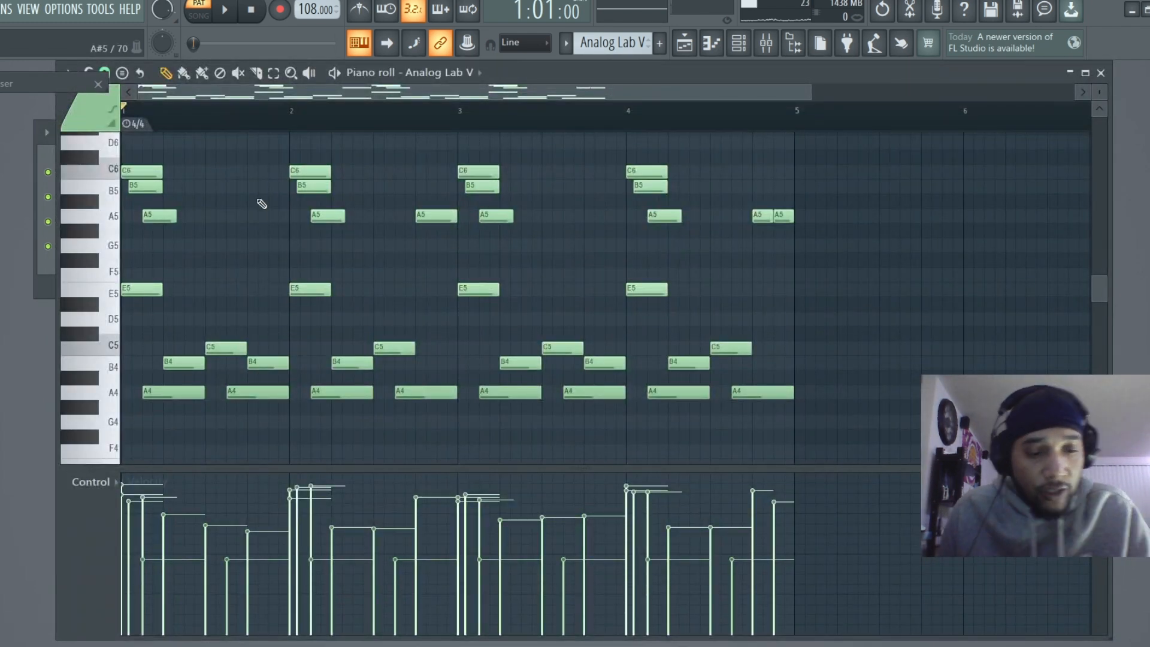
# Examine the Analog Lab V melody's first-bar notes and its last two A5 notes, and play the pattern from the channel rack.
pyautogui.moveTo(273, 167); pyautogui.dragTo(115, 419)
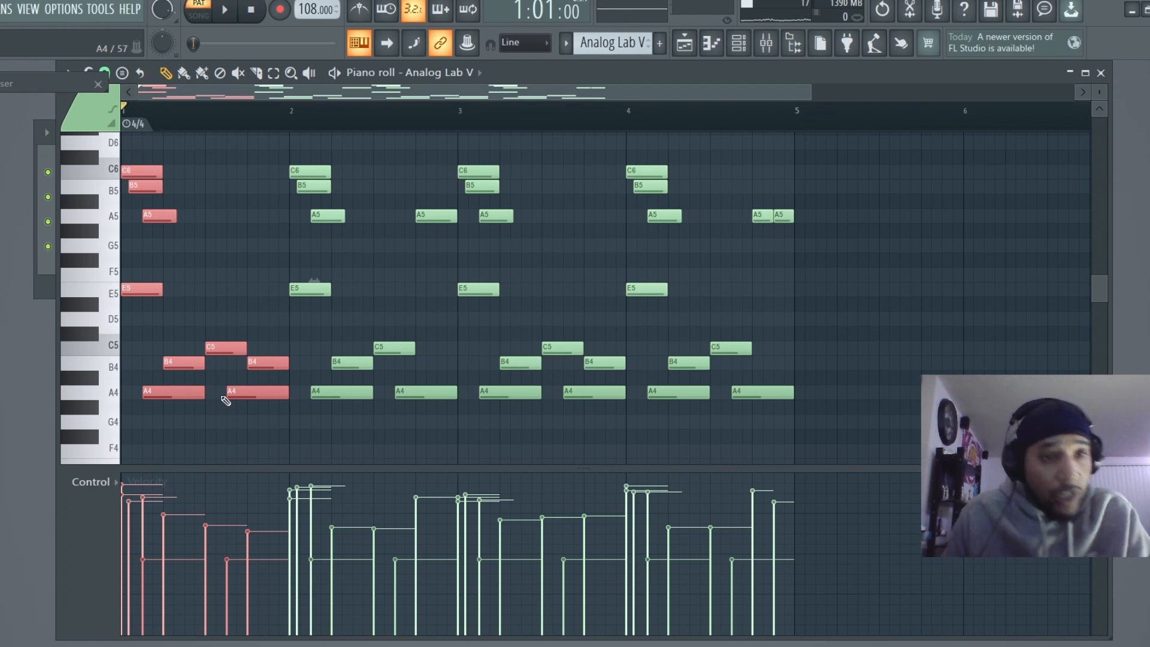
pyautogui.moveTo(231, 268); pyautogui.dragTo(122, 319)
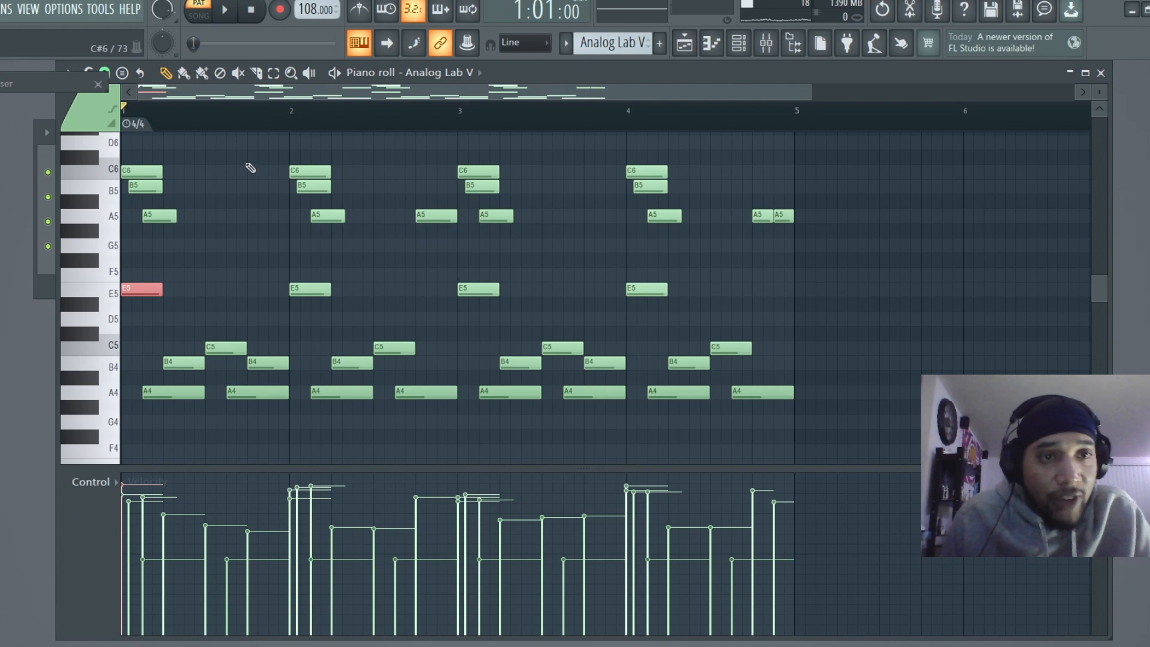
pyautogui.moveTo(251, 159); pyautogui.dragTo(174, 390)
pyautogui.scroll(4, 174, 390)
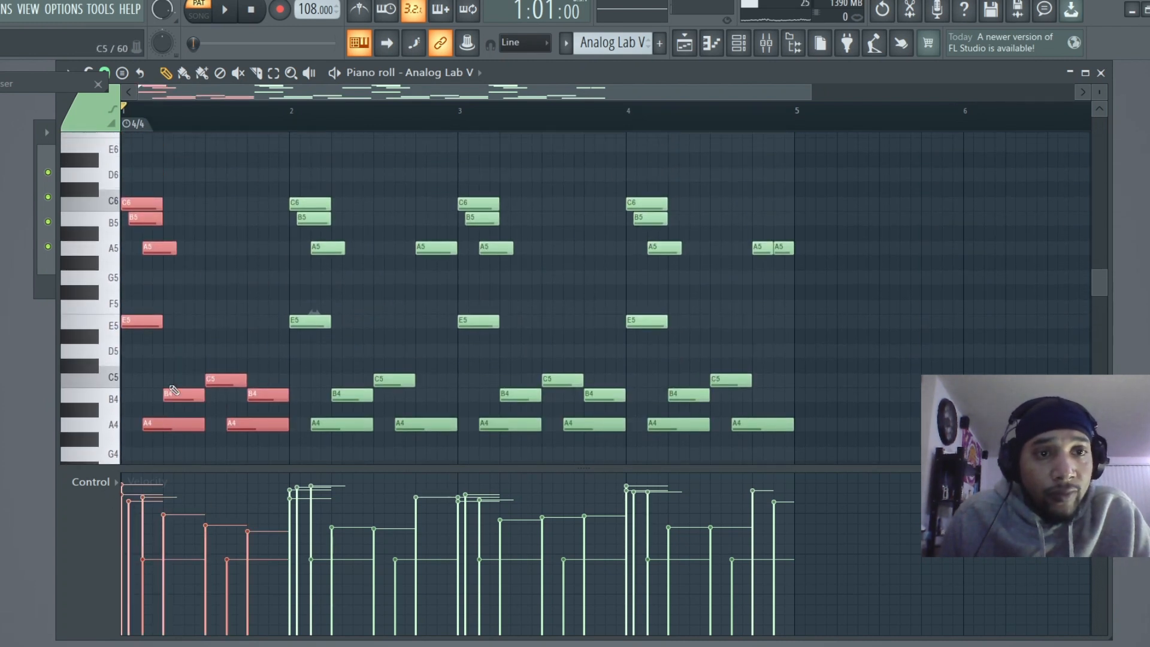
pyautogui.scroll(-1, 173, 390)
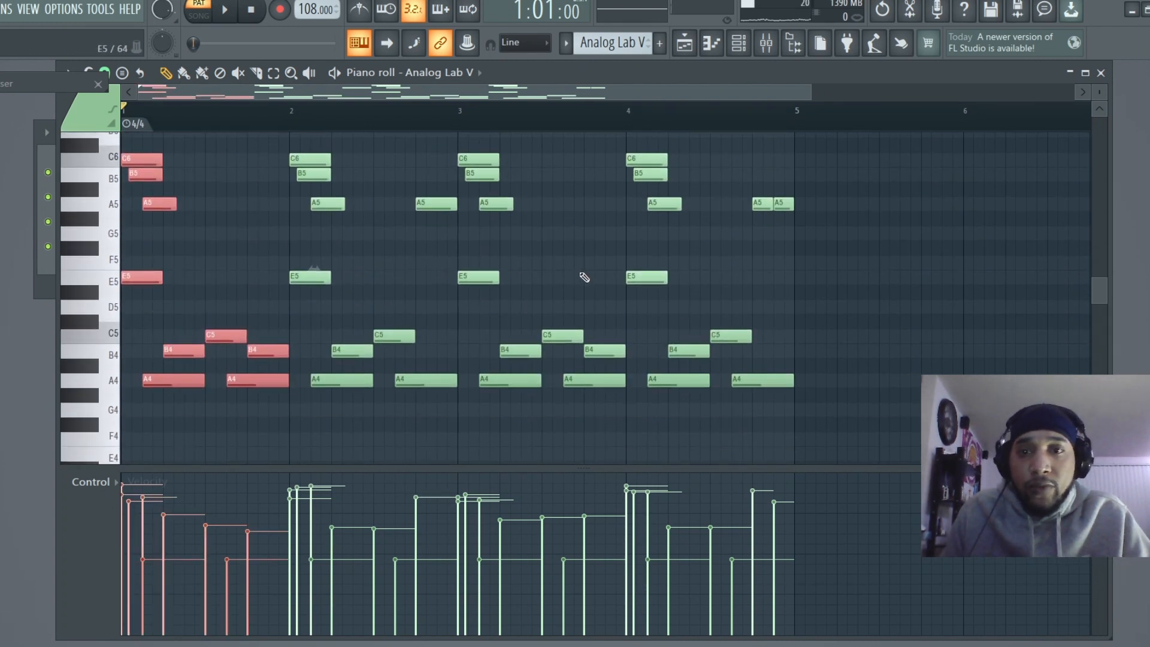
pyautogui.moveTo(854, 194); pyautogui.dragTo(754, 235)
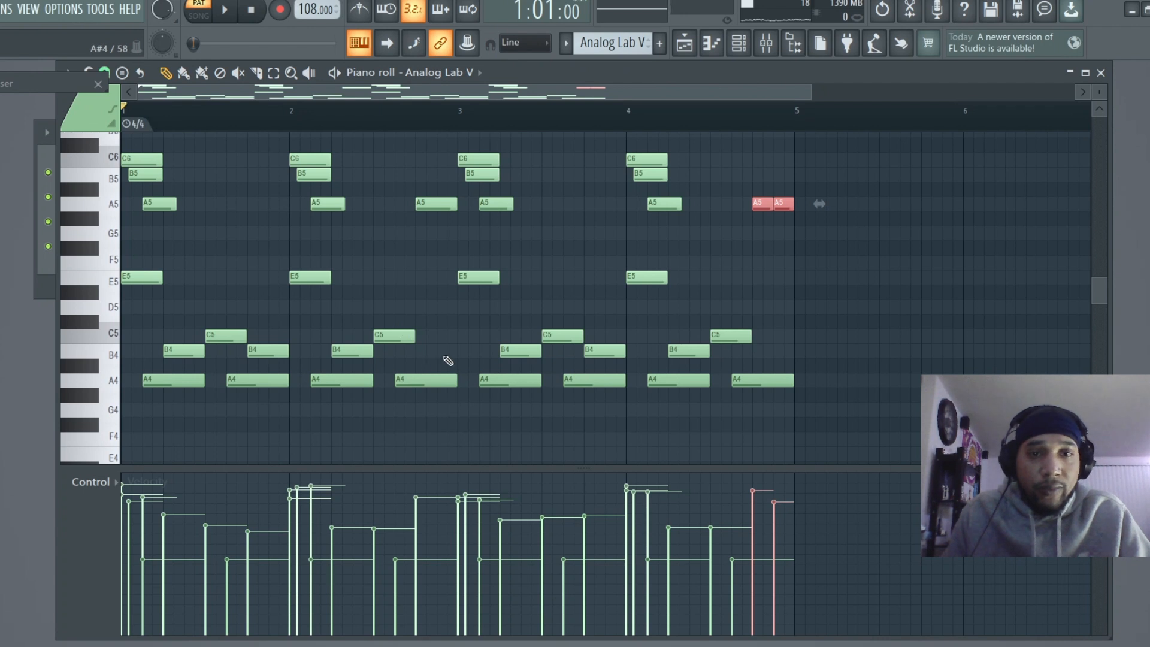
pyautogui.scroll(2, 926, 183)
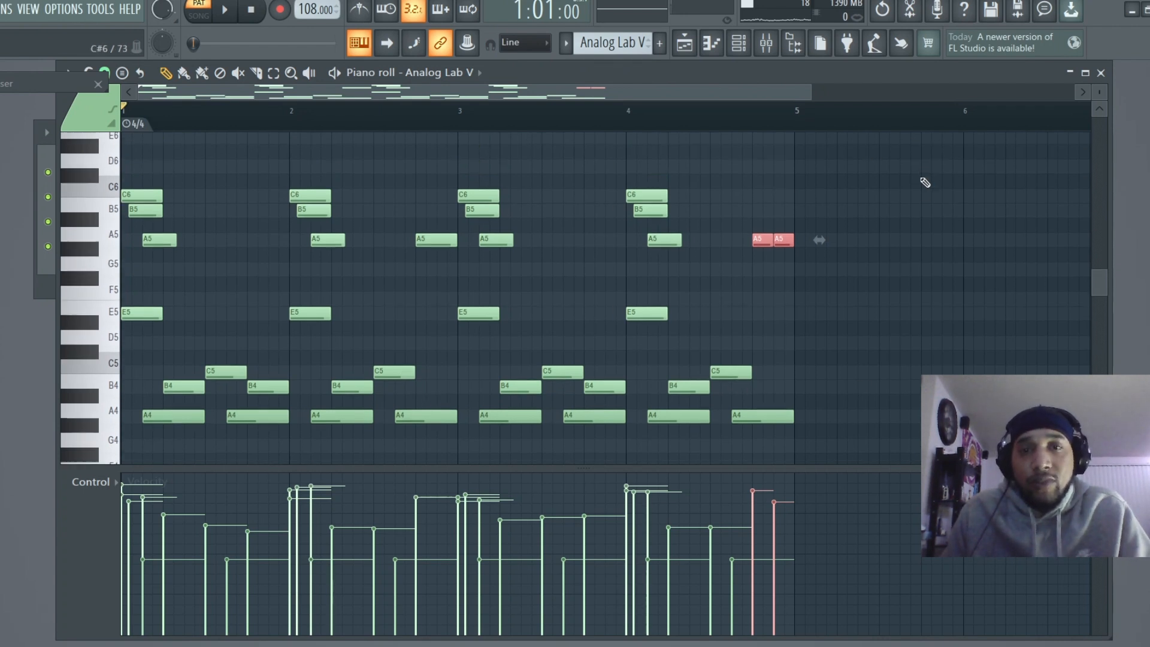
pyautogui.scroll(-2, 925, 183)
pyautogui.click(1100, 72)
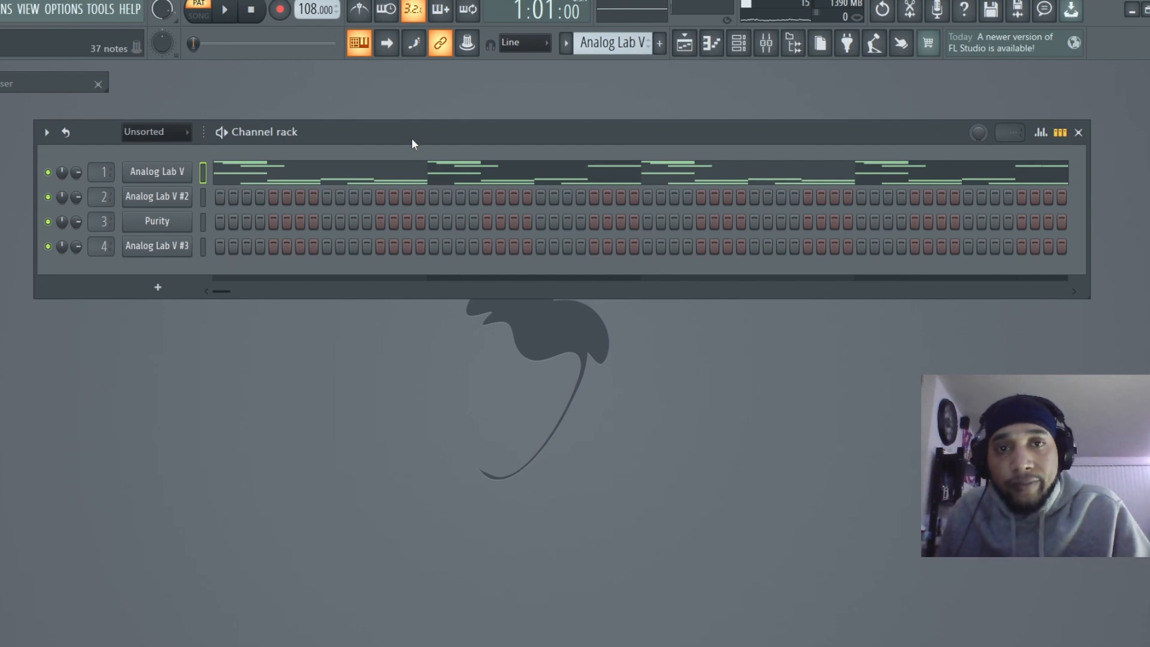
pyautogui.press('space')
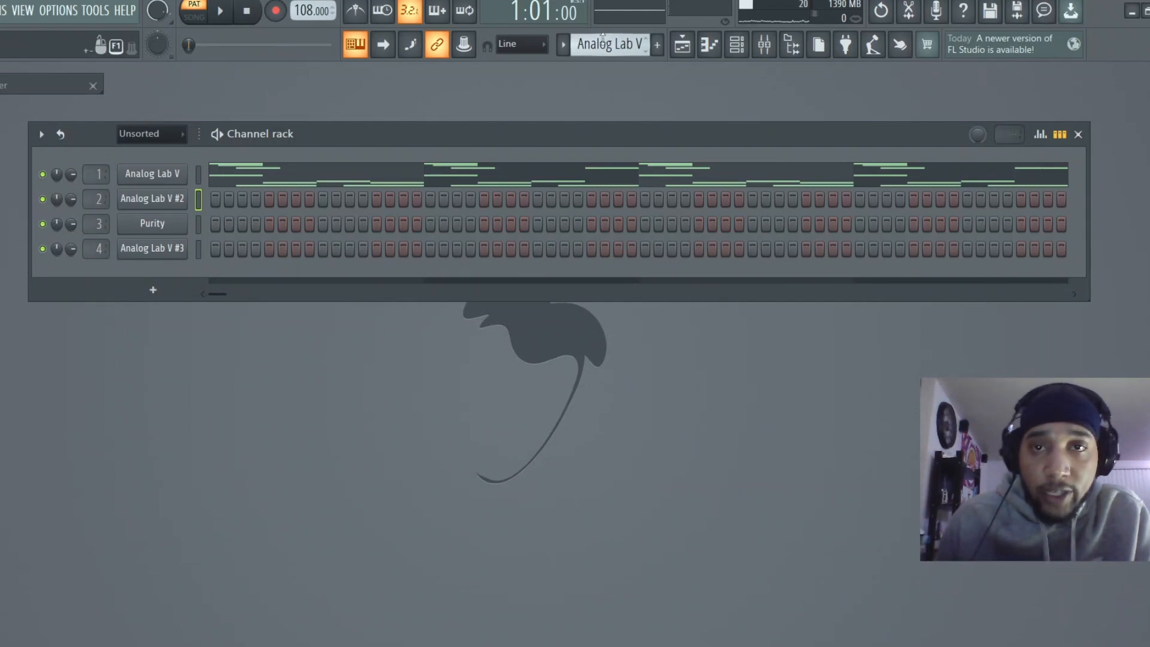
# Switch to the Analog Lab V #2 pattern and look up its vocal preset in the Summer Nights 2 sound bank.
pyautogui.scroll(-1, 603, 42)
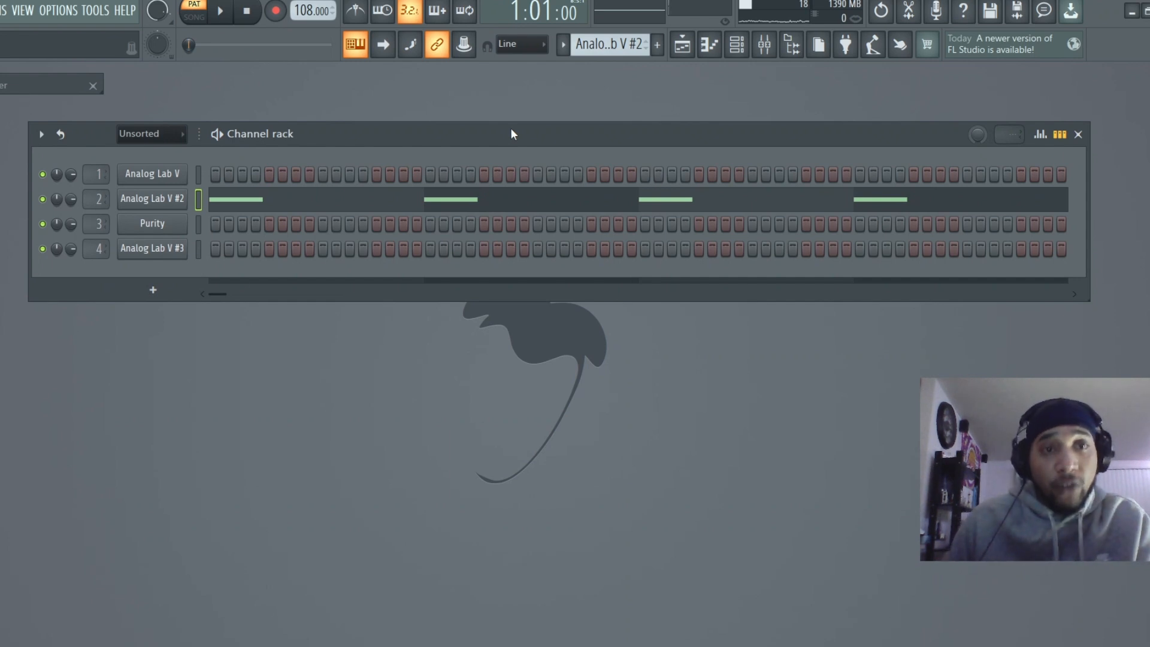
pyautogui.click(180, 202)
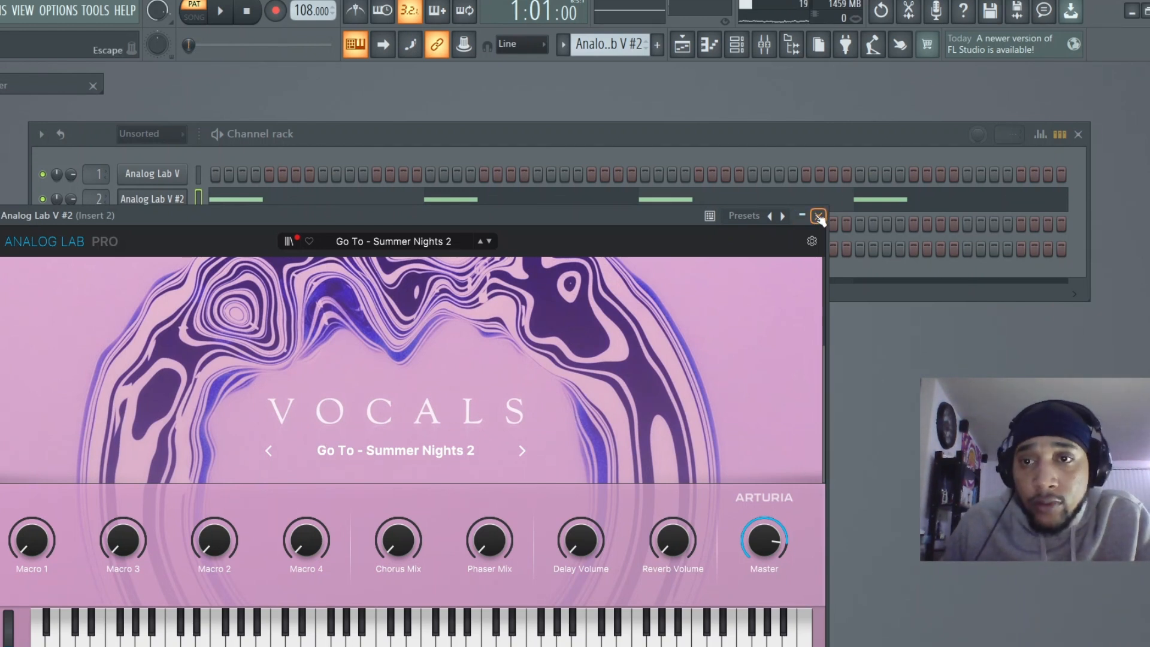
pyautogui.click(287, 240)
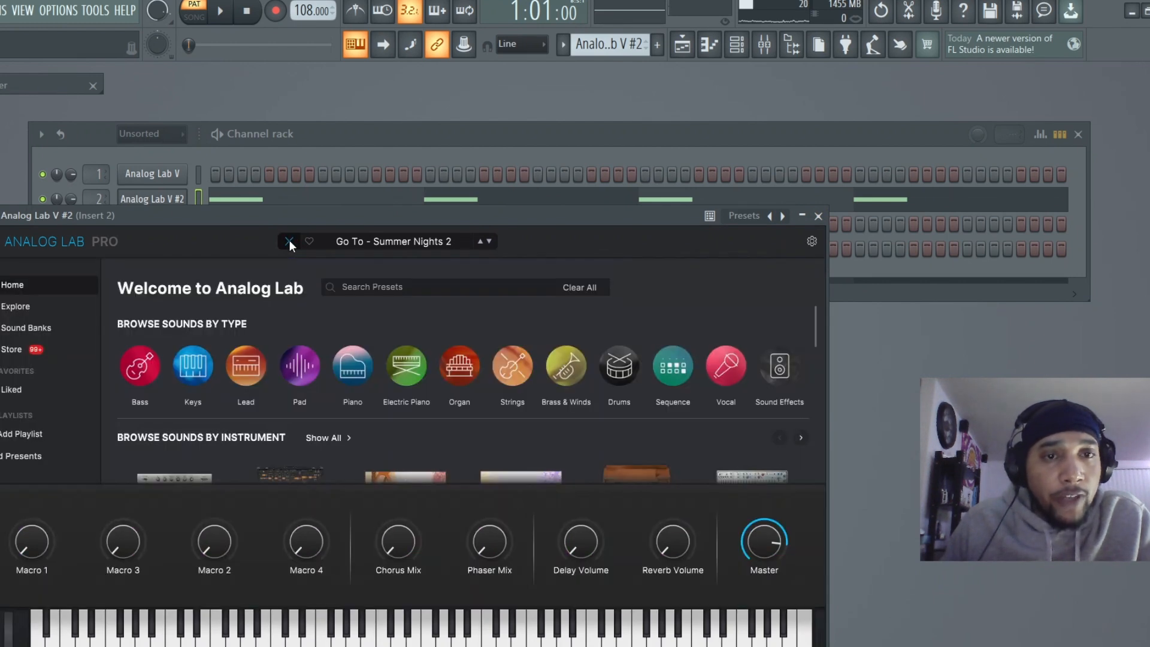
pyautogui.click(84, 329)
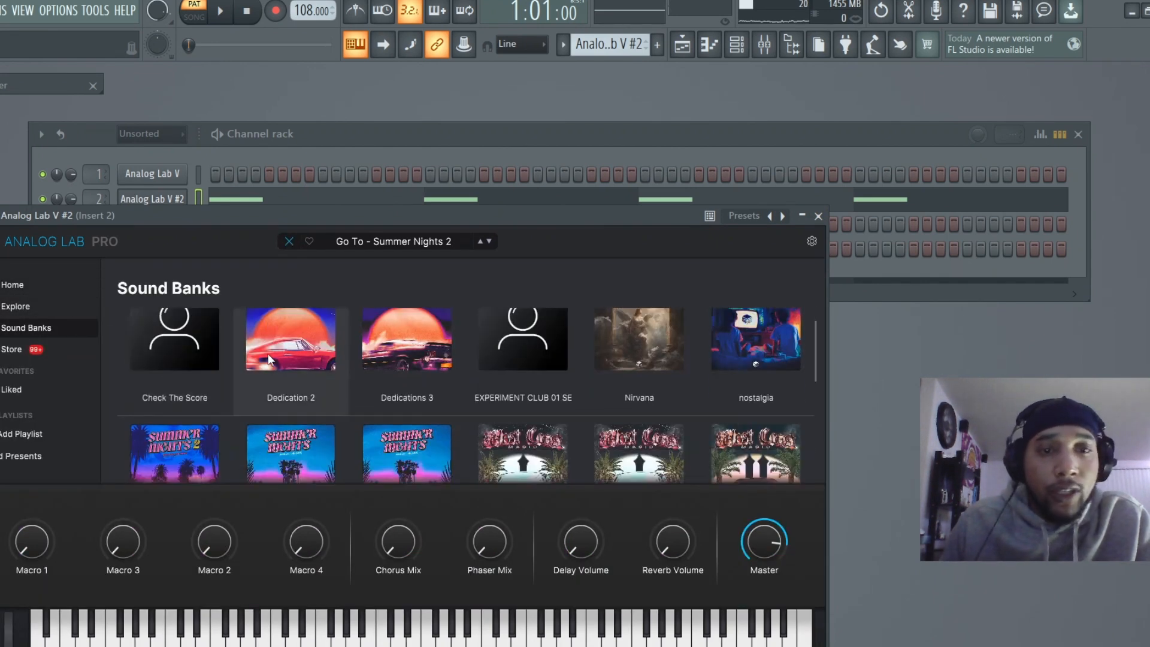
pyautogui.scroll(-3, 268, 353)
pyautogui.click(180, 354)
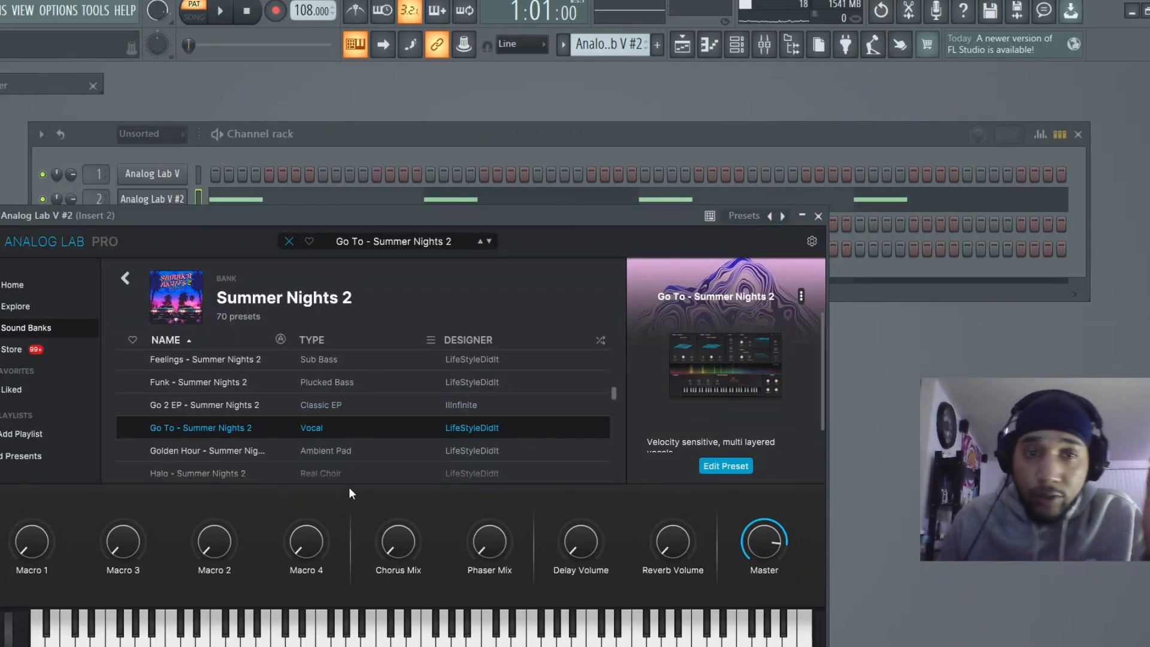
pyautogui.click(818, 215)
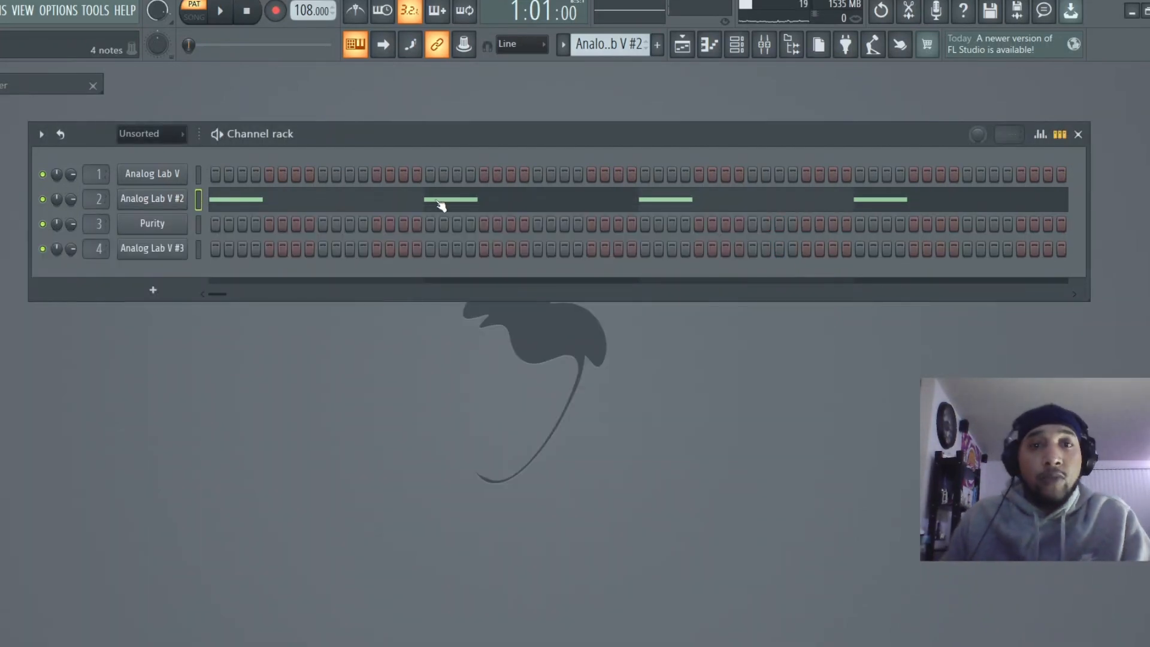
# Review the Analog Lab V #2 notes in the piano roll and play the pattern.
pyautogui.click(397, 200)
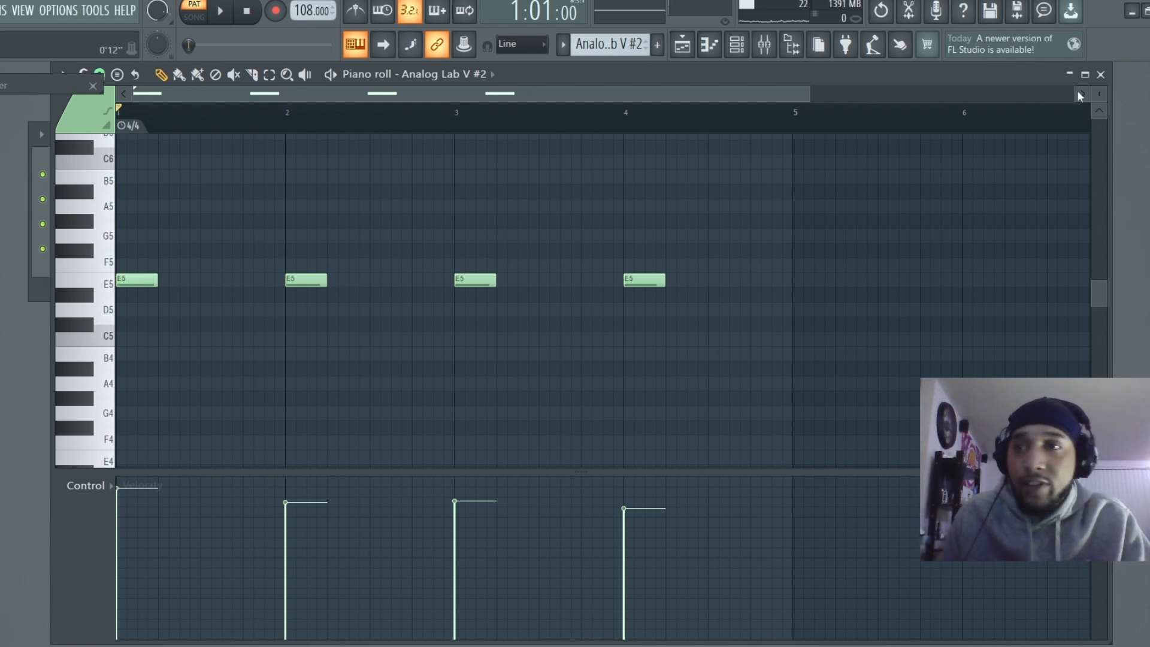
pyautogui.click(1101, 74)
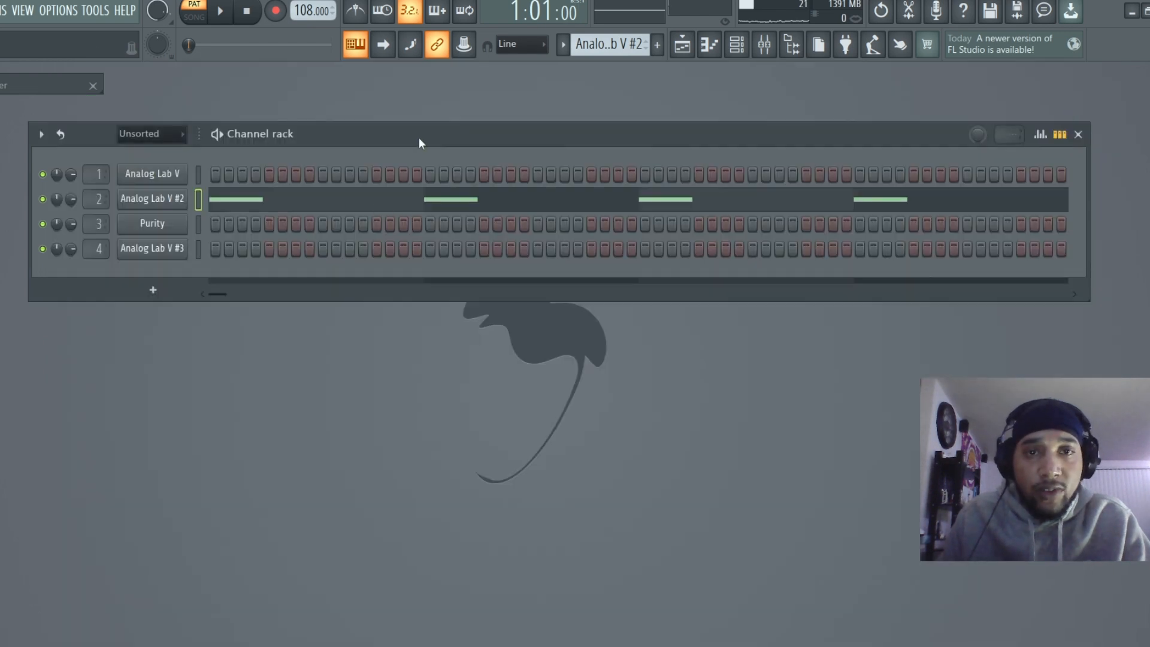
pyautogui.press('space')
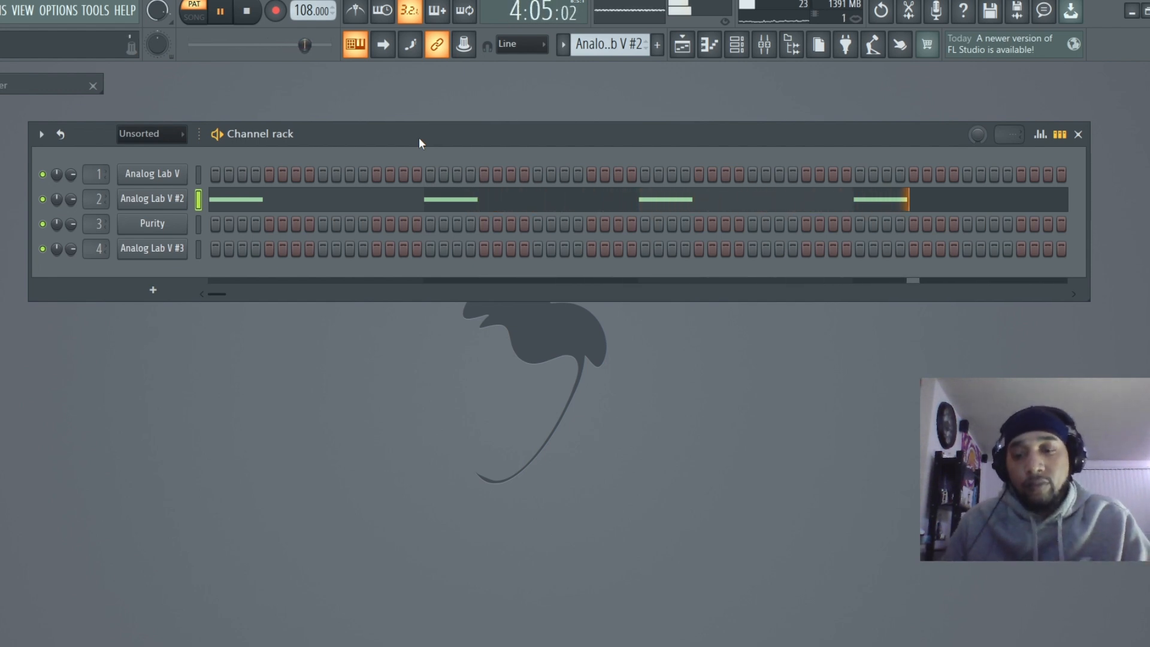
pyautogui.press('space')
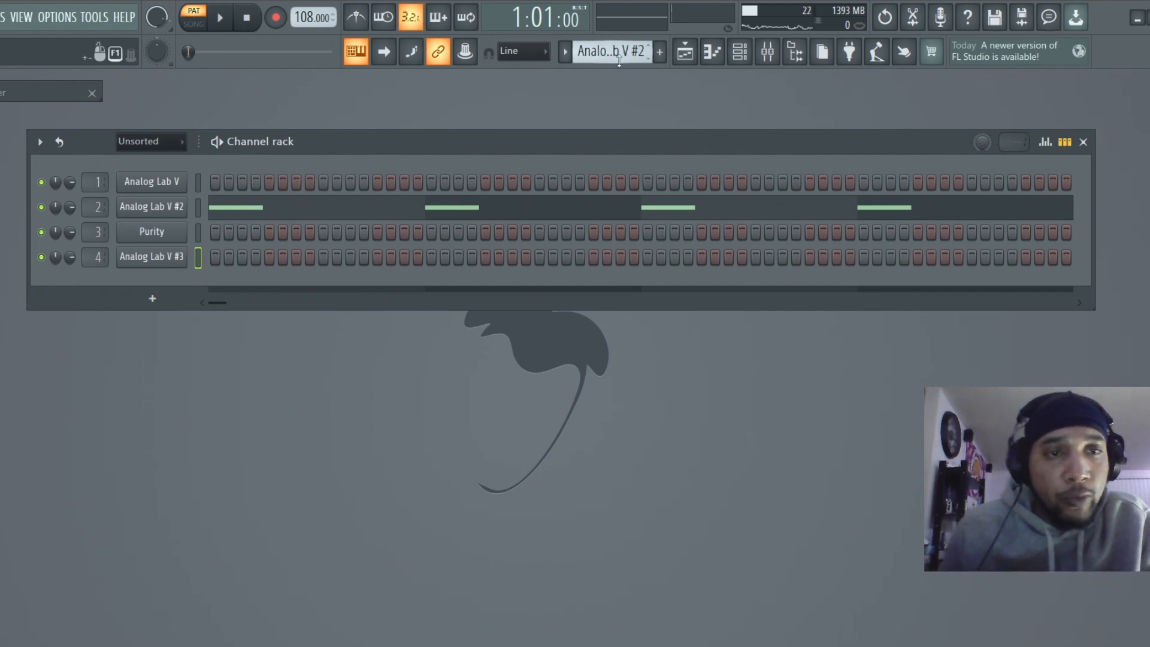
# Switch to the Purity pattern and check the preset loaded in the Purity channel.
pyautogui.scroll(-1, 619, 60)
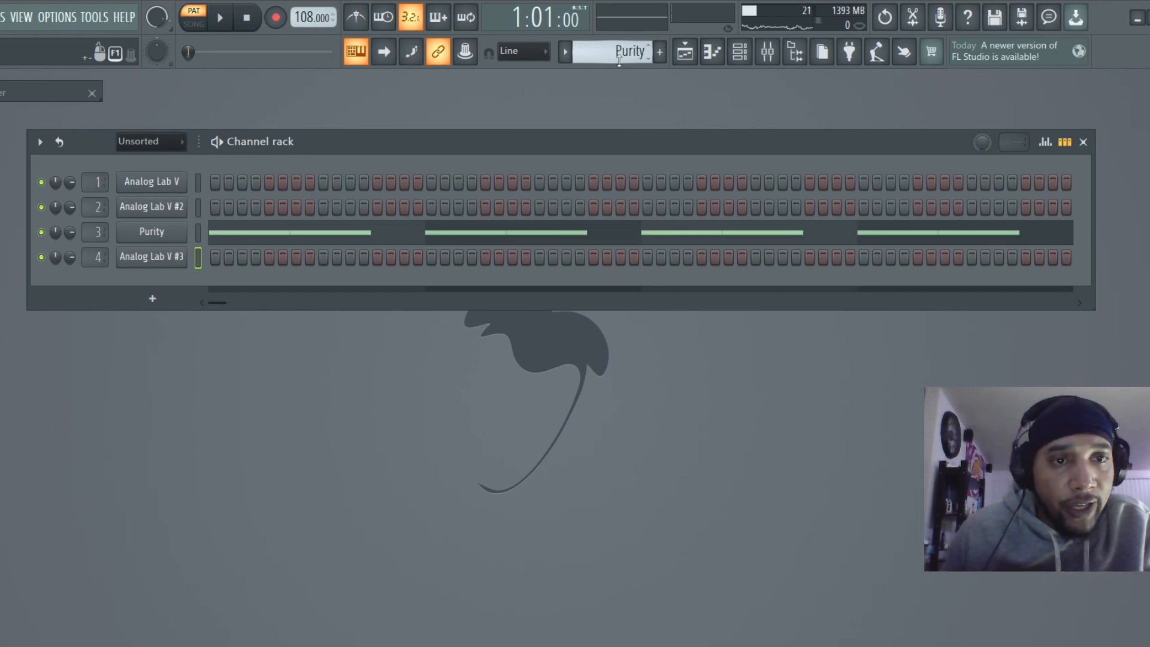
pyautogui.click(185, 232)
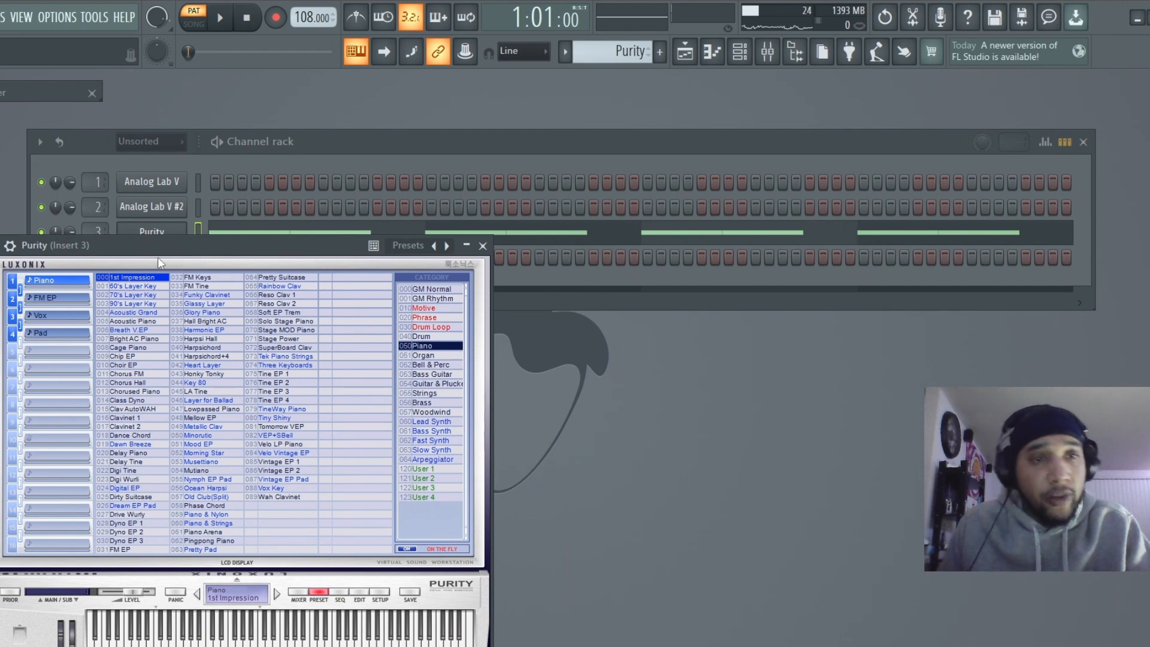
pyautogui.click(482, 246)
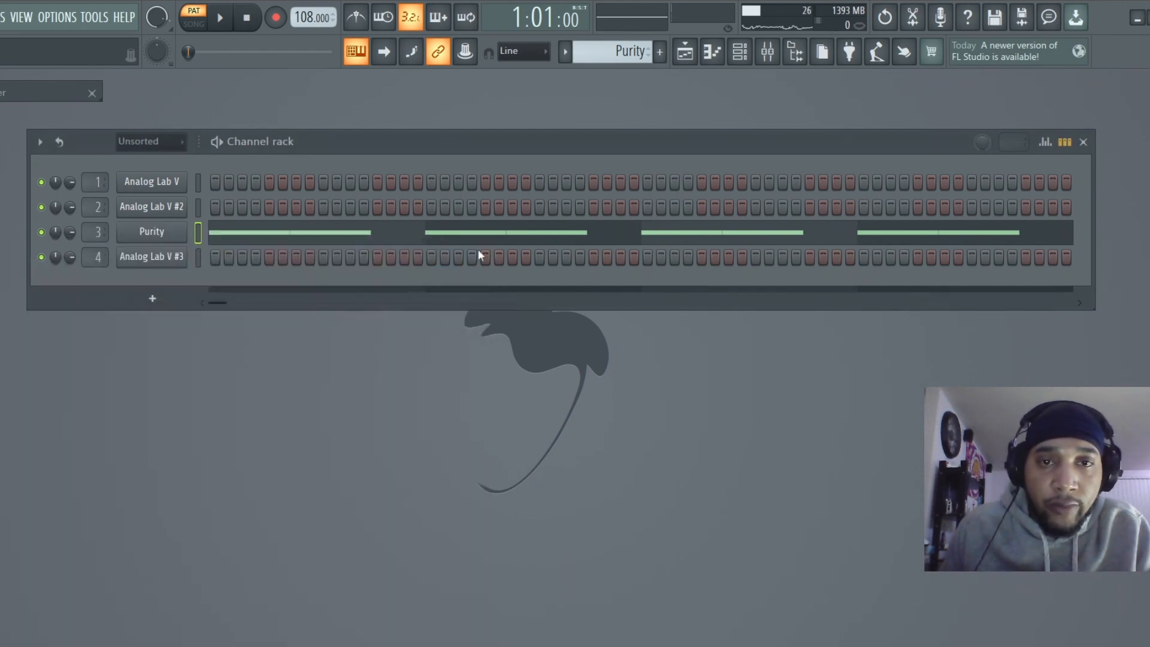
# Examine all the Purity notes across the four bars in the piano roll and play the pattern.
pyautogui.click(413, 232)
pyautogui.scroll(-11, 411, 231)
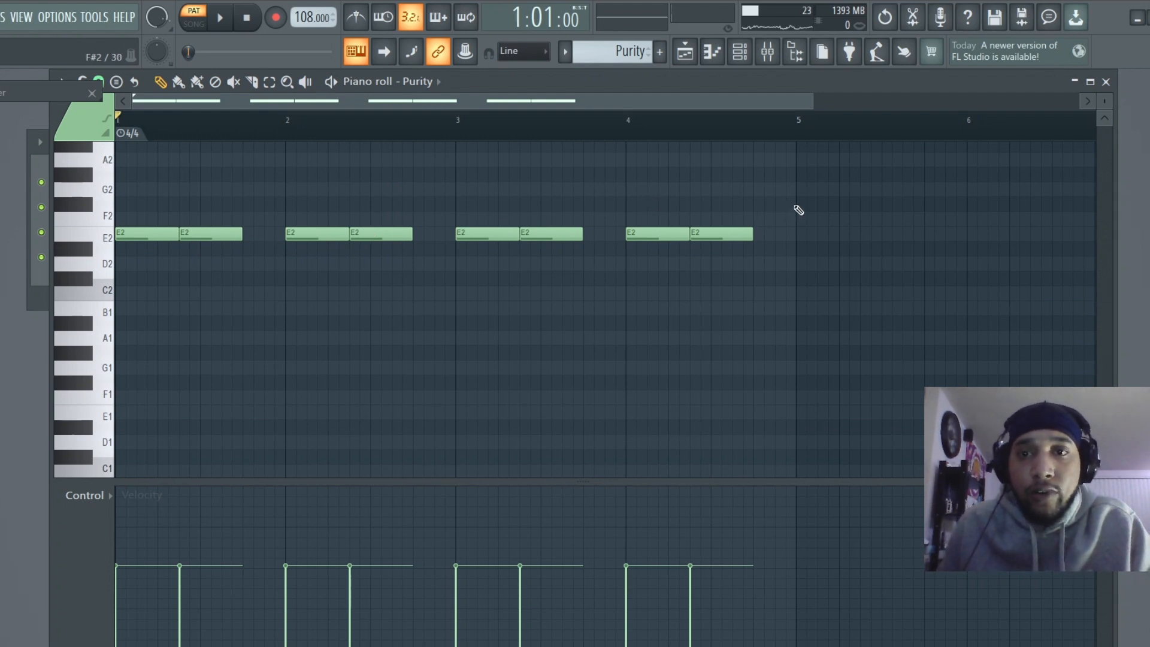
pyautogui.moveTo(799, 211); pyautogui.dragTo(63, 281)
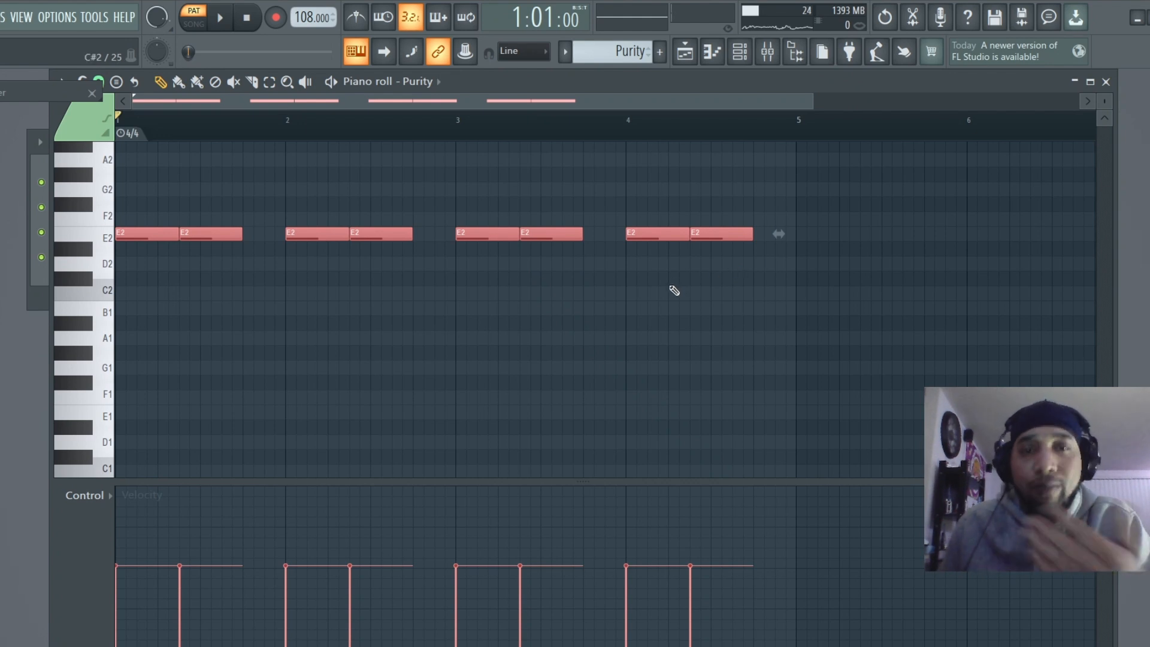
pyautogui.scroll(3, 665, 297)
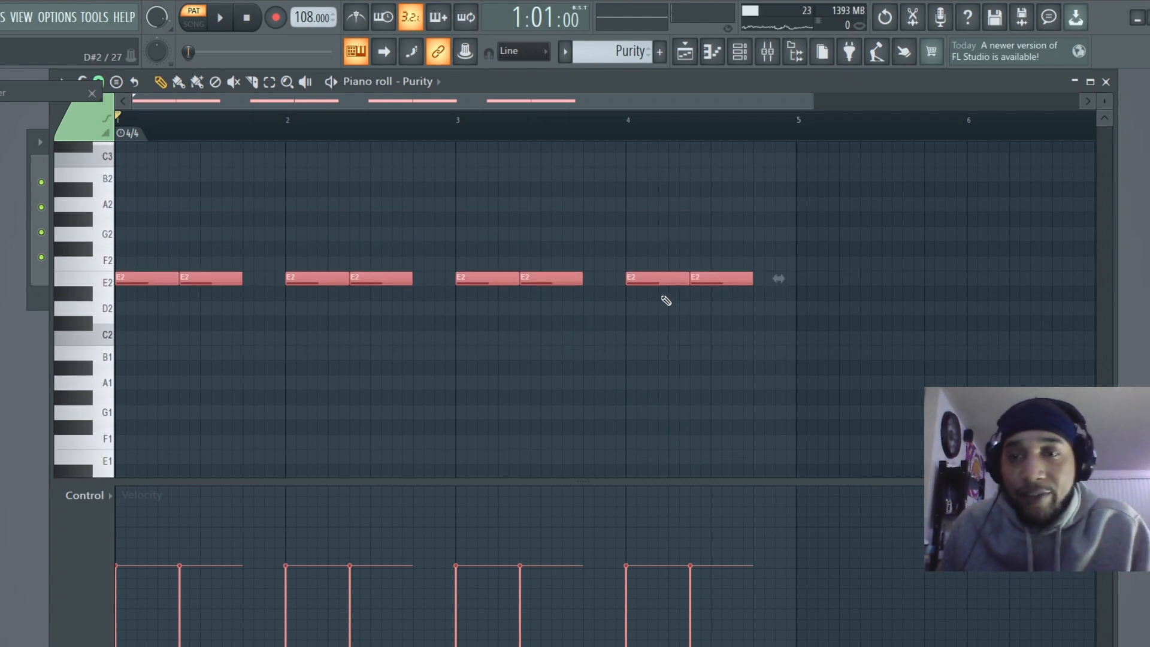
pyautogui.click(1105, 81)
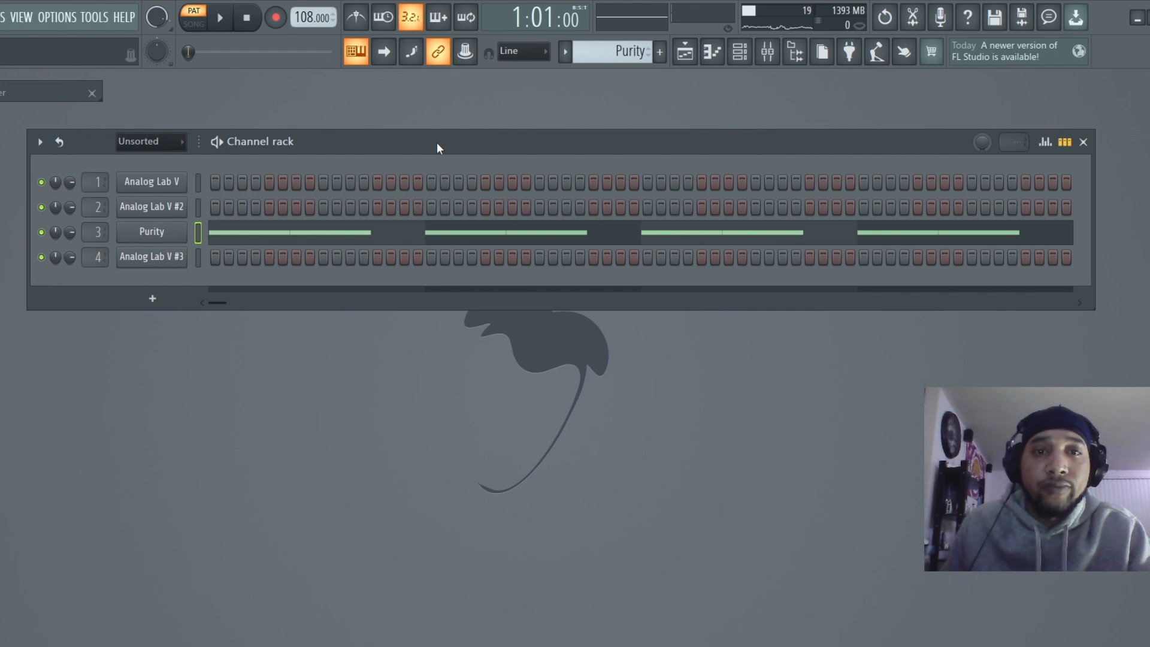
pyautogui.press('space')
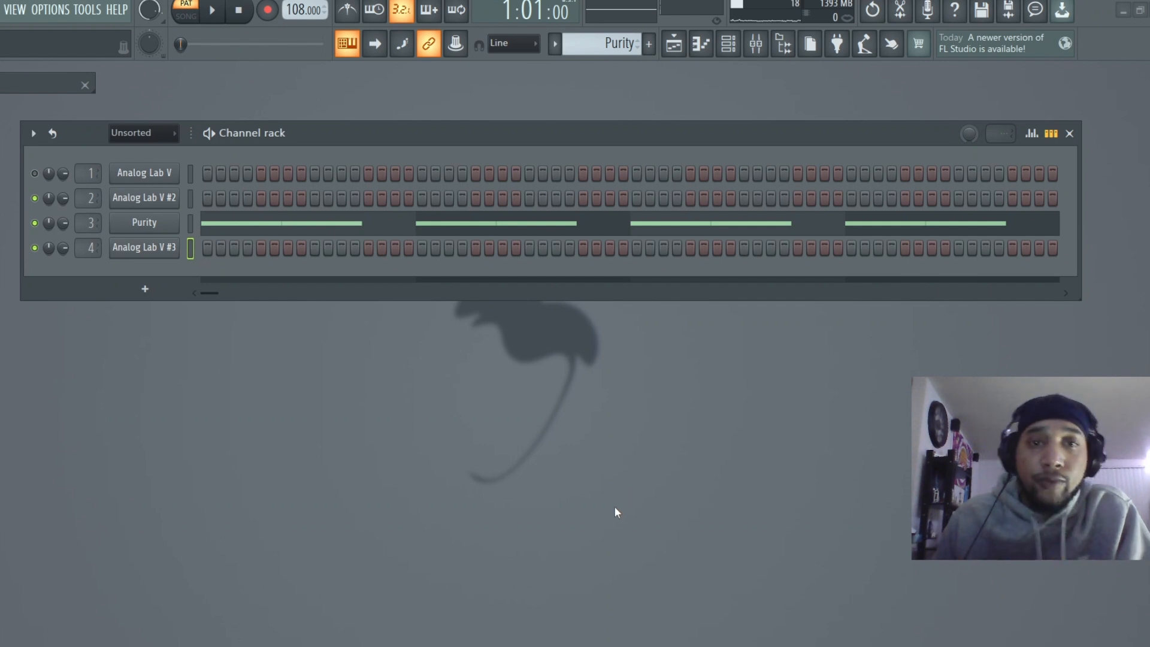
# Switch to the Analog Lab V #3 pattern, check its preset in the Dedication 2 bank, and open its notes in the piano roll.
pyautogui.scroll(-1, 597, 44)
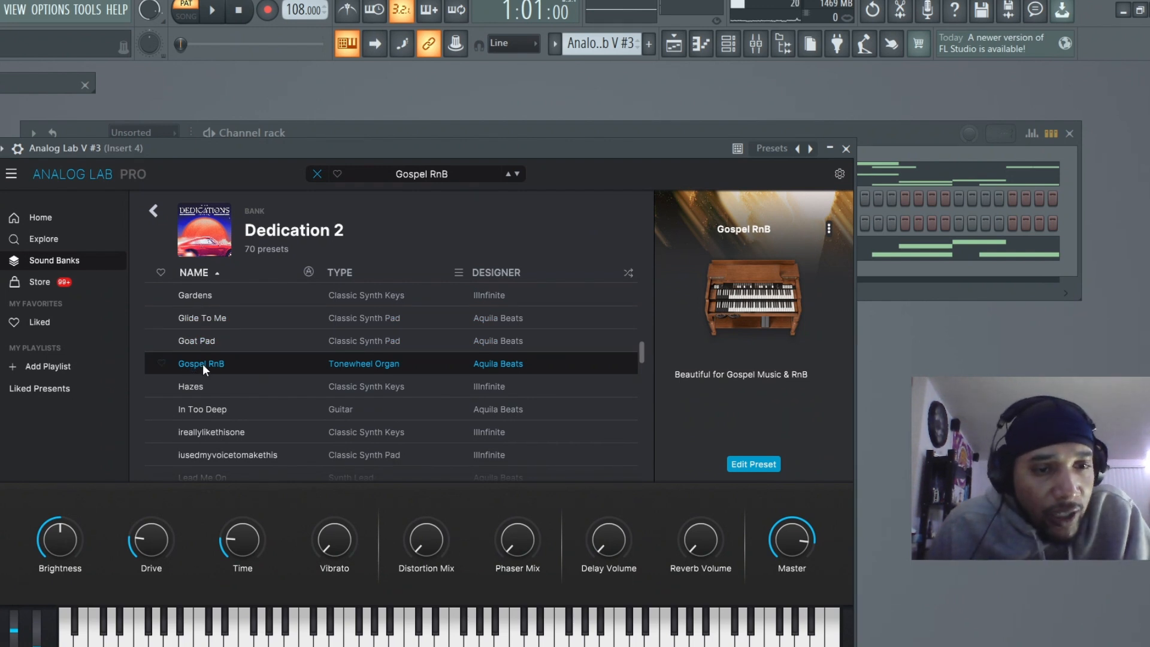
pyautogui.click(846, 149)
pyautogui.click(316, 256)
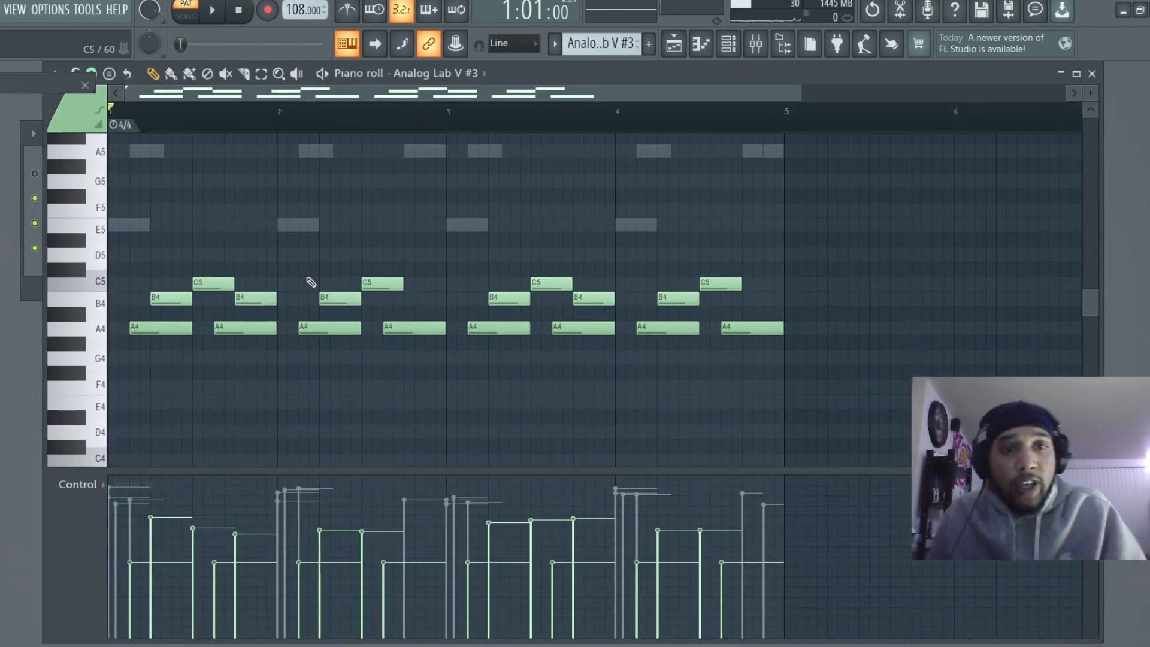
# Try the Analog Lab V #3 notes of bar one and bar two an octave higher, returning each group to its original pitch.
pyautogui.moveTo(229, 322); pyautogui.dragTo(139, 369)
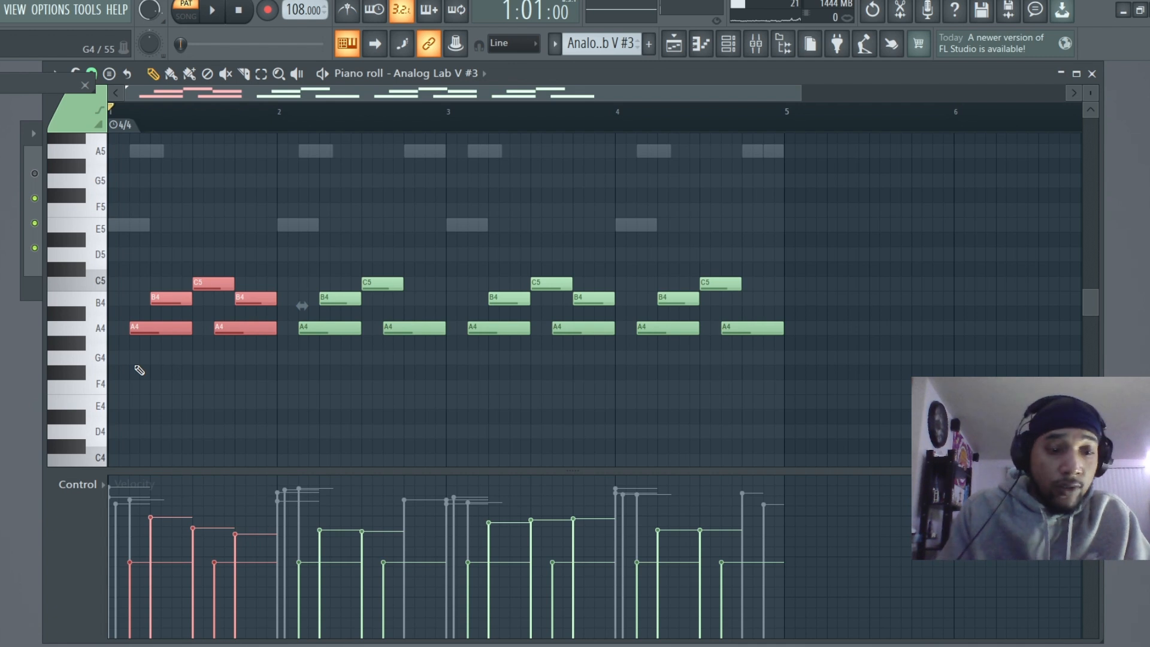
pyautogui.hotkey('ctrl', 'Up')
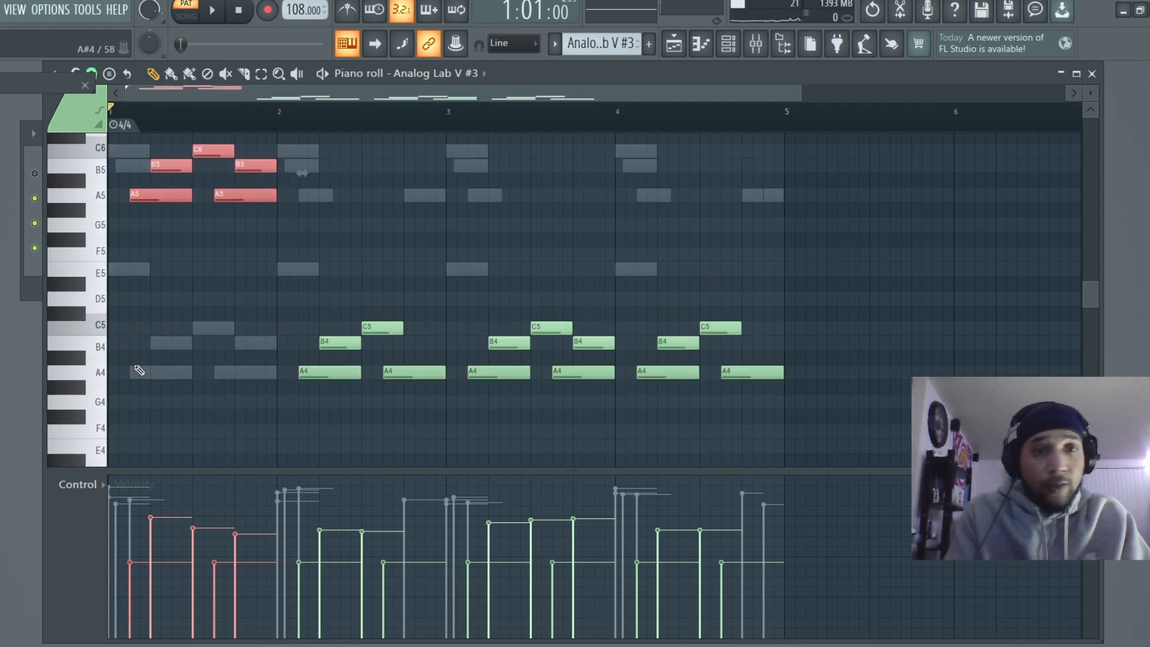
pyautogui.hotkey('ctrl', 'Down')
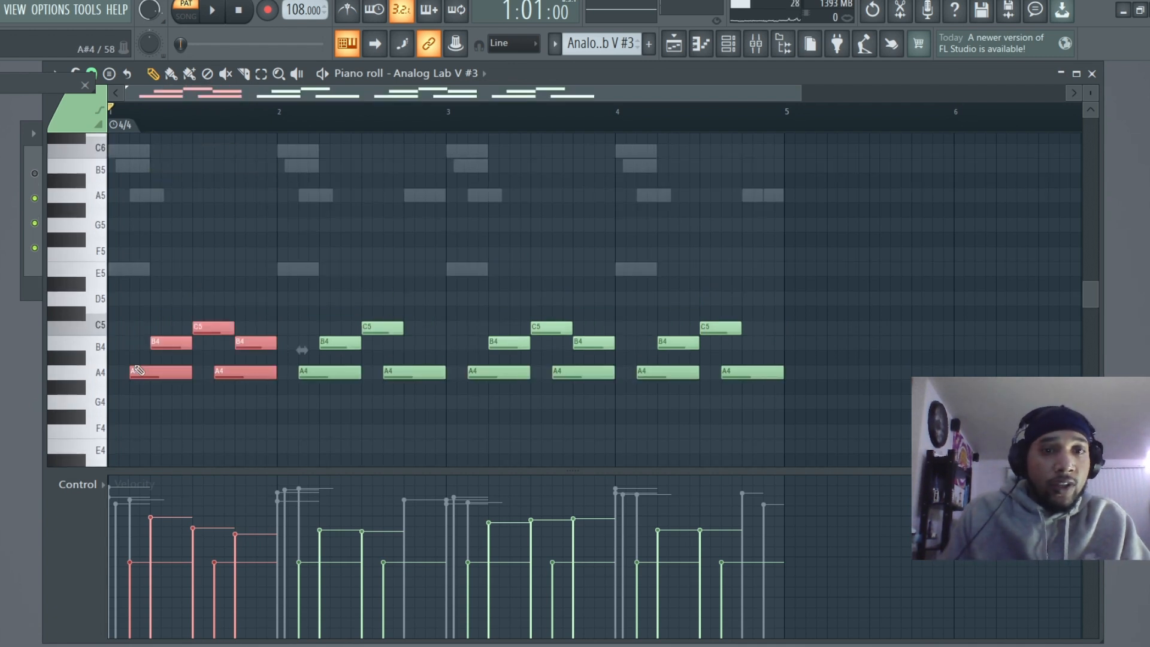
pyautogui.moveTo(426, 291); pyautogui.dragTo(343, 430)
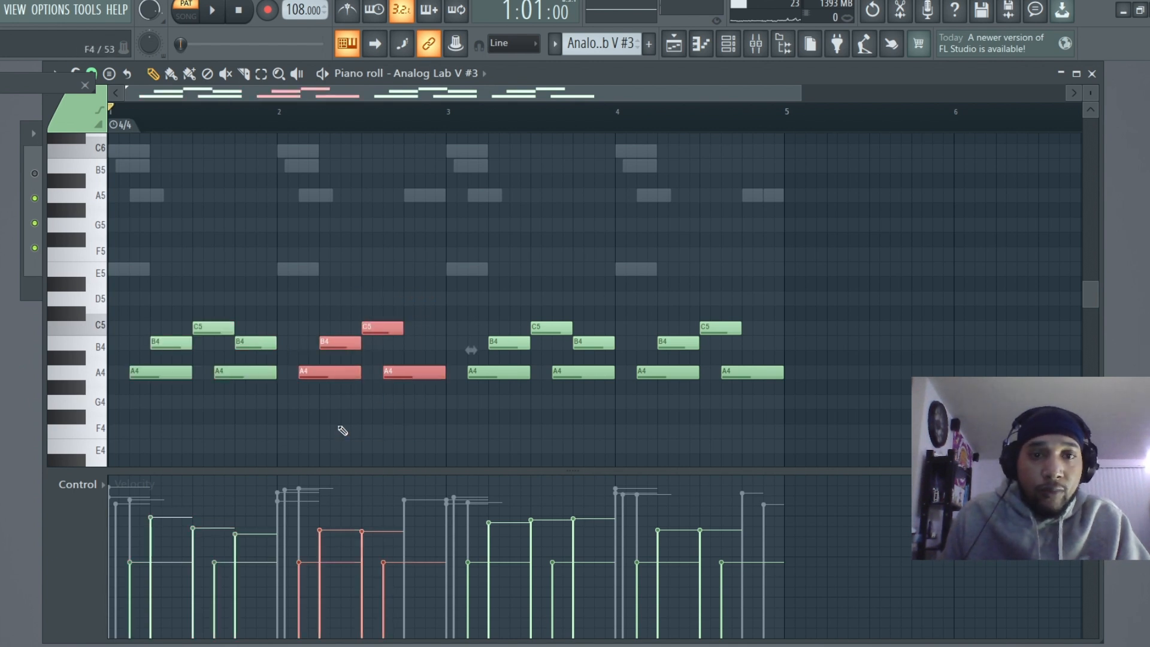
pyautogui.hotkey('ctrl', 'Up')
pyautogui.hotkey('ctrl', 'Down')
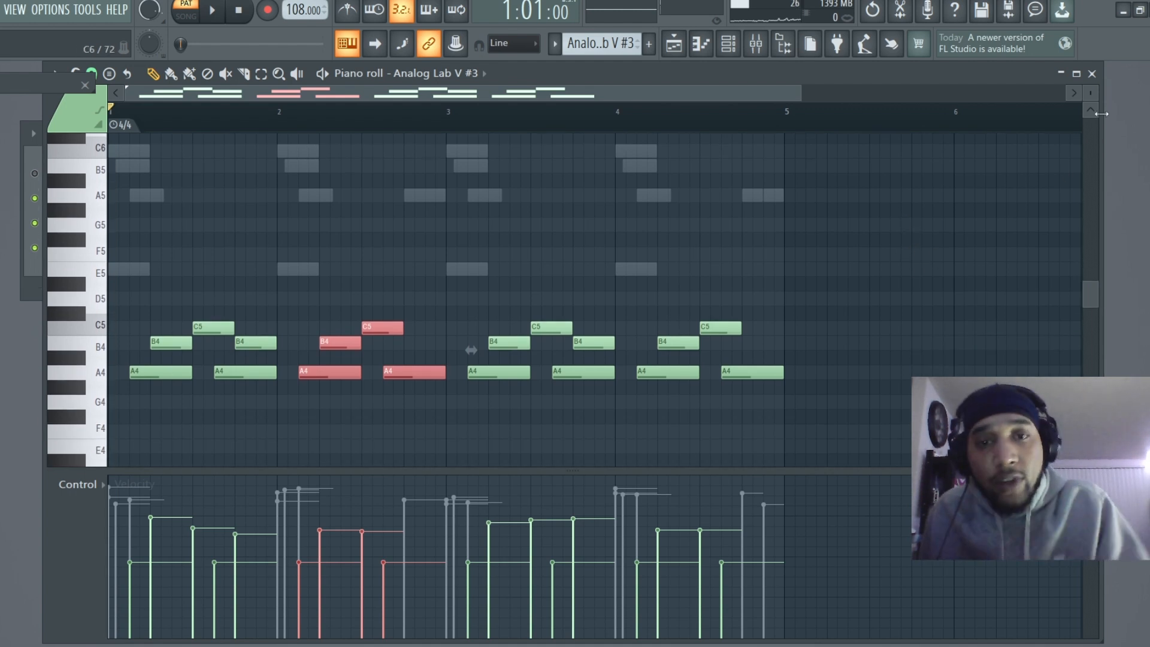
# Review the Analog Lab V #3 notes in the piano roll once more and play the pattern.
pyautogui.click(1091, 74)
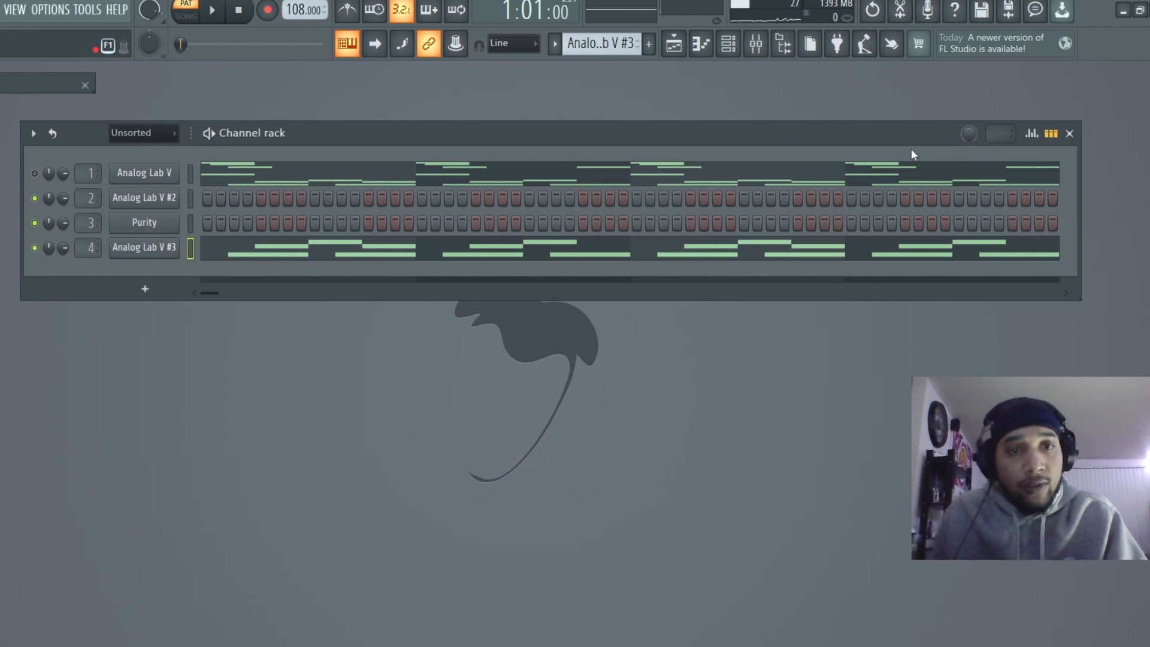
pyautogui.click(558, 250)
pyautogui.scroll(-4, 660, 269)
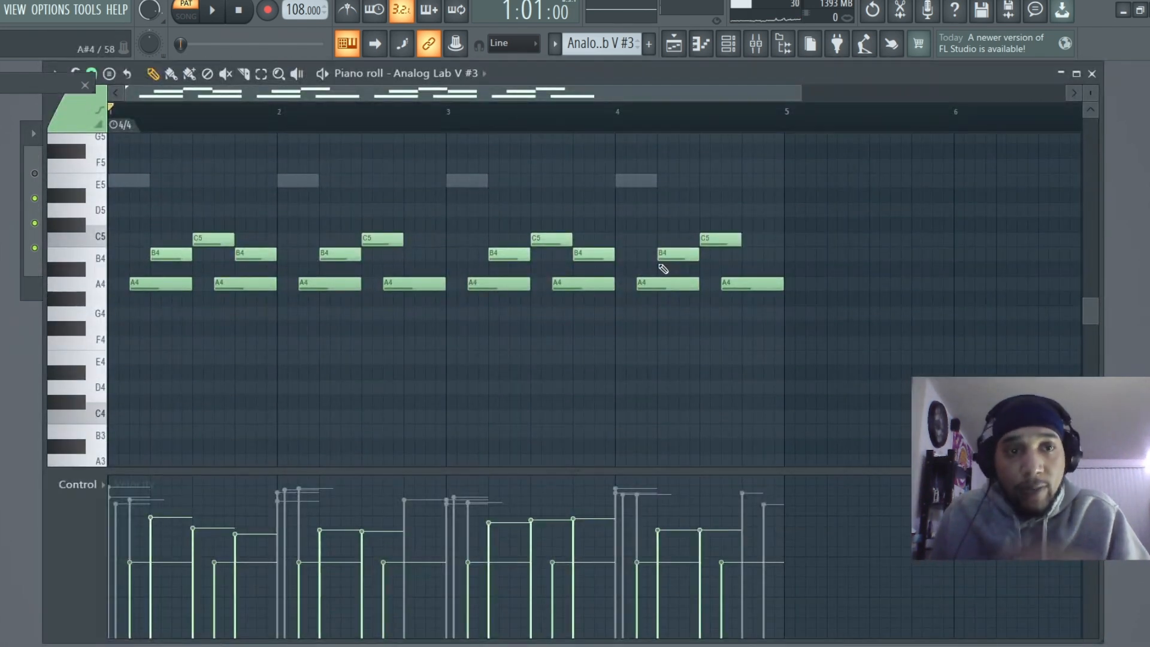
pyautogui.click(1092, 74)
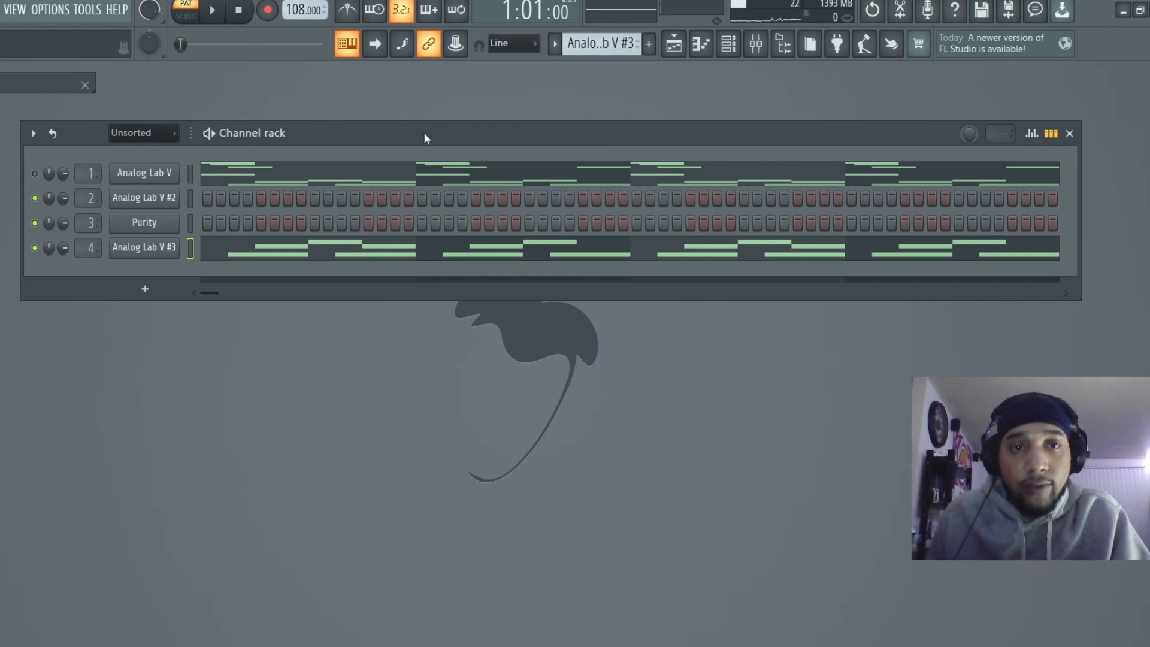
pyautogui.press('space')
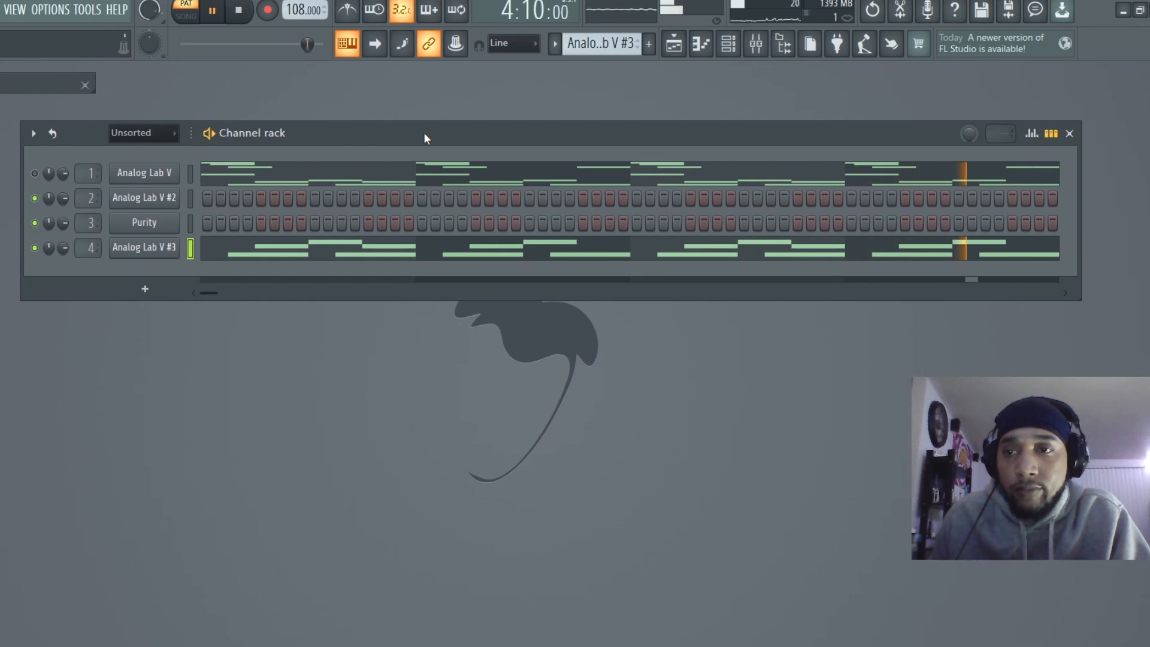
pyautogui.press('space')
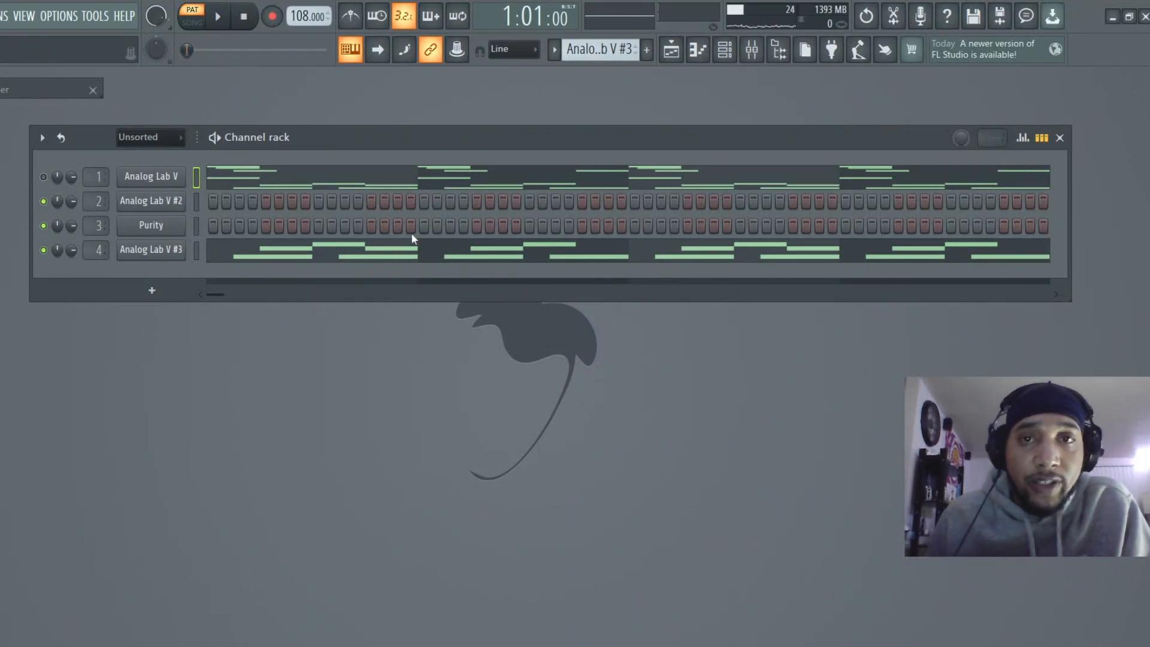
# Copy the Analog Lab V #3 channel's notes from its own pattern into the same channel of the Analog Lab V pattern.
pyautogui.rightClick(153, 250)
pyautogui.click(437, 263)
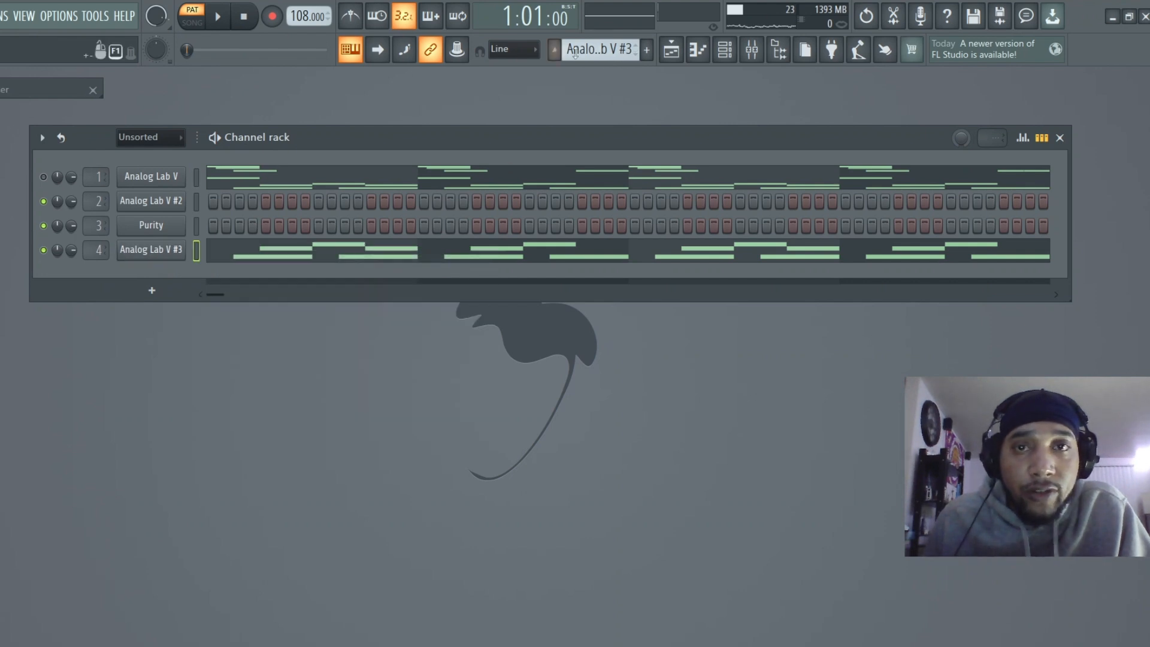
pyautogui.scroll(2, 584, 49)
pyautogui.scroll(1, 584, 49)
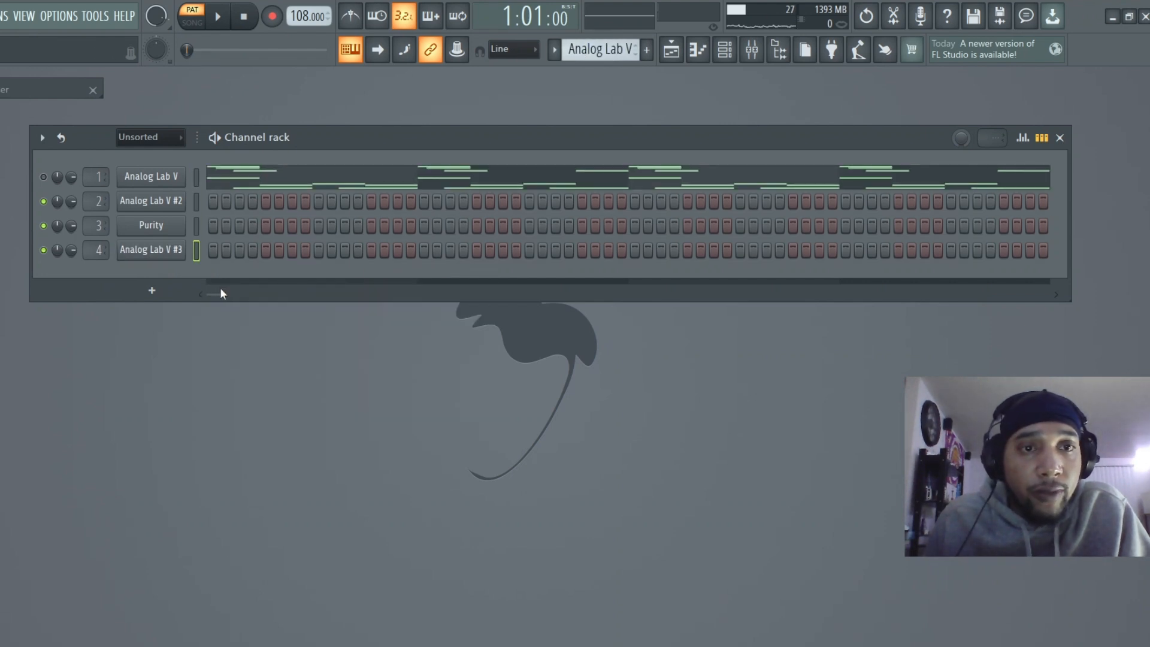
pyautogui.rightClick(184, 250)
pyautogui.click(401, 277)
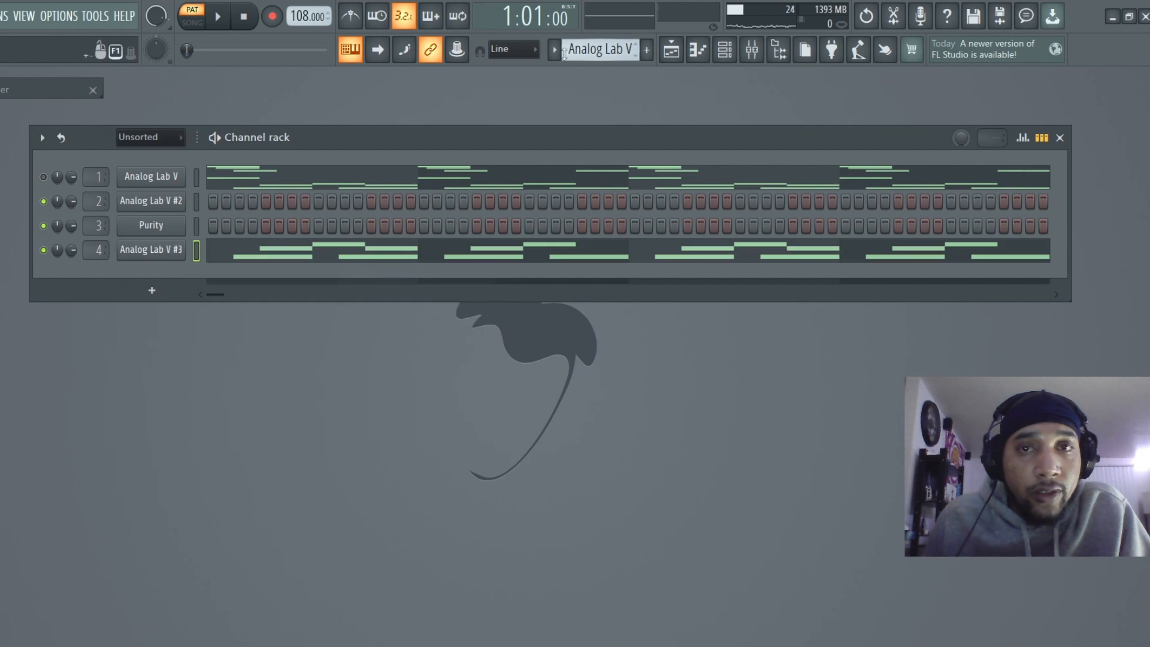
# Copy the Analog Lab V #2 channel's notes from its own pattern into the same channel of the Analog Lab V pattern.
pyautogui.scroll(-1, 575, 49)
pyautogui.rightClick(172, 204)
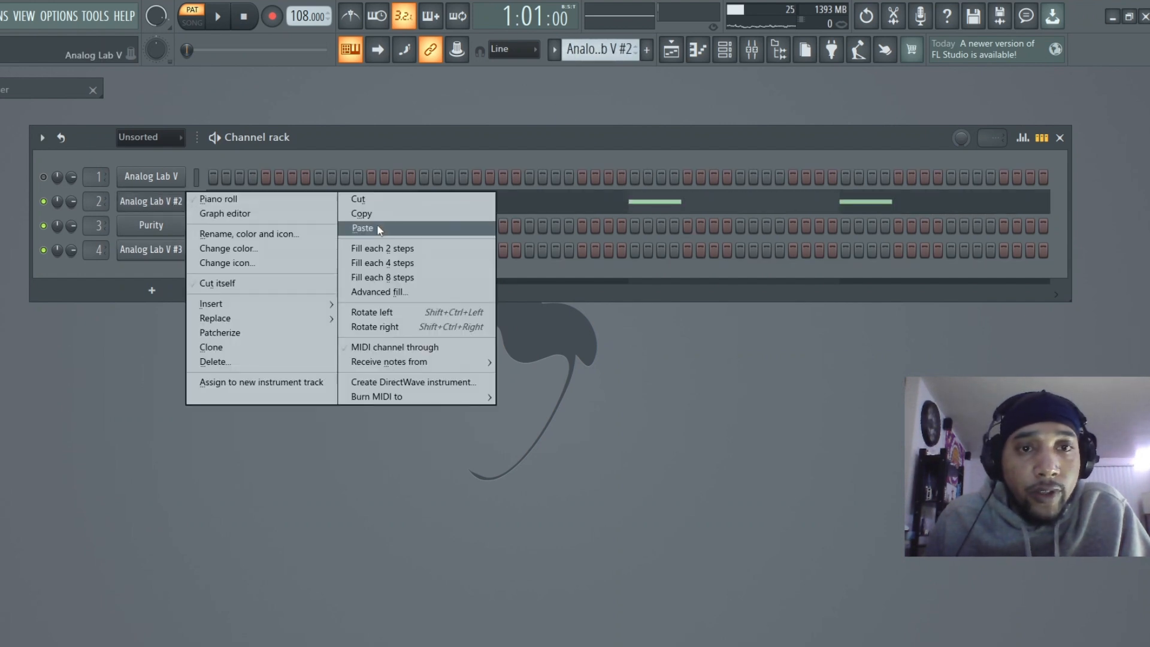
pyautogui.click(380, 214)
pyautogui.scroll(1, 614, 49)
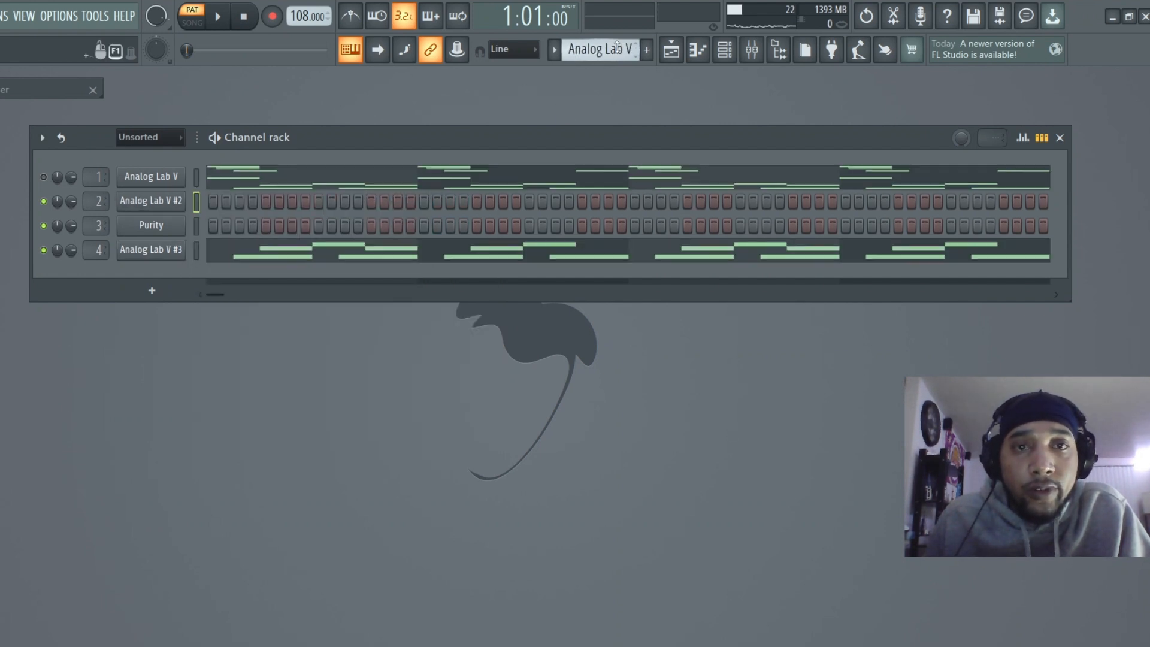
pyautogui.rightClick(162, 203)
pyautogui.click(362, 228)
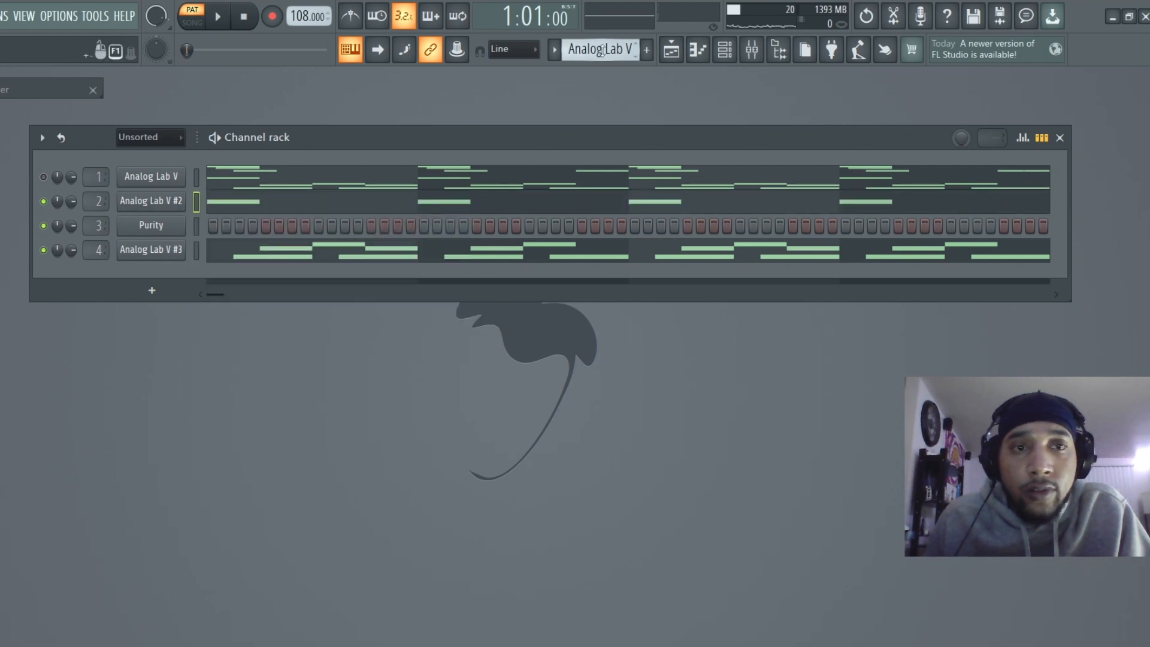
# Copy the Purity pattern's notes into the Purity channel of the Analog Lab V pattern and play all melody layers together.
pyautogui.scroll(-2, 602, 50)
pyautogui.rightClick(149, 228)
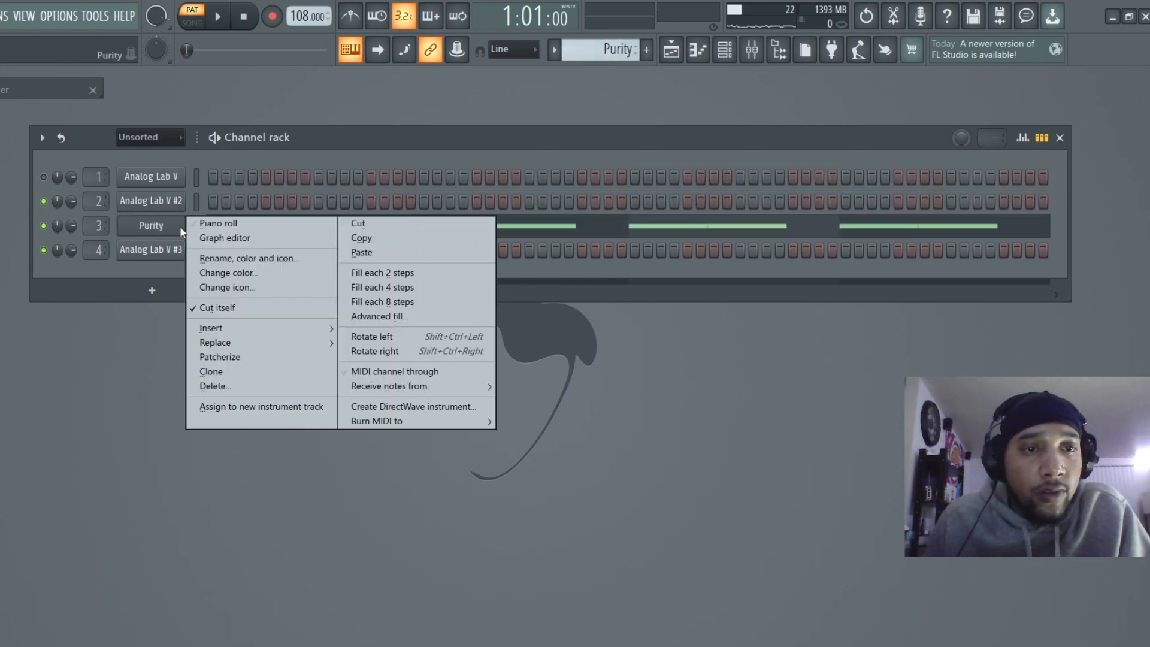
pyautogui.click(373, 238)
pyautogui.scroll(2, 602, 50)
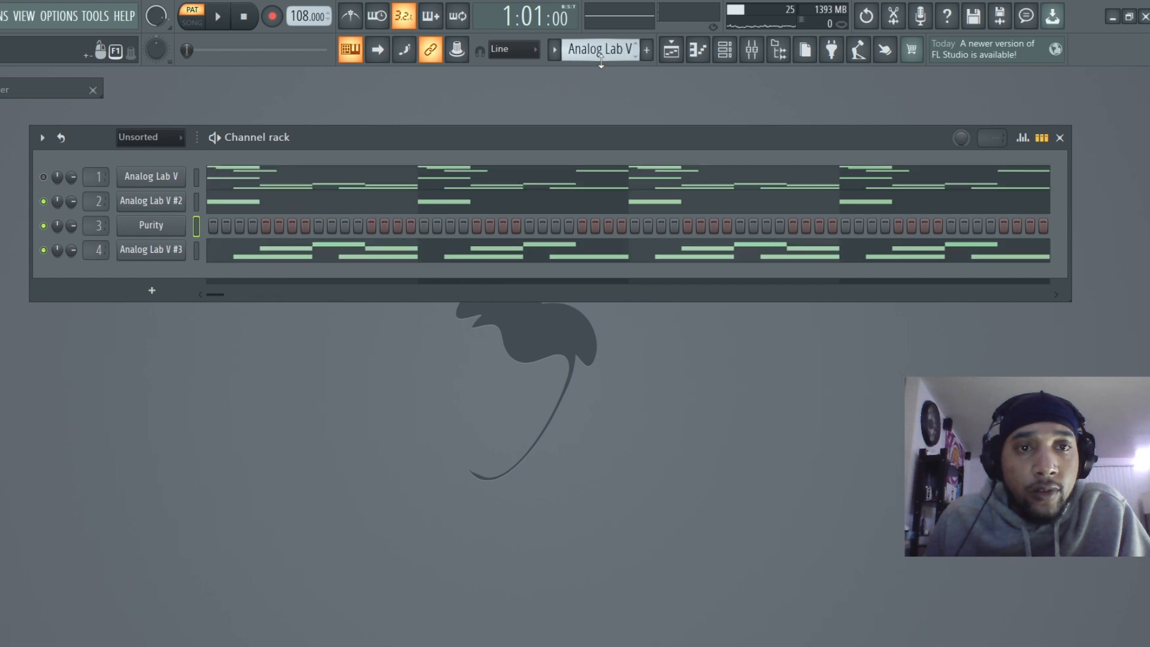
pyautogui.rightClick(151, 226)
pyautogui.moveTo(257, 236)
pyautogui.click(396, 247)
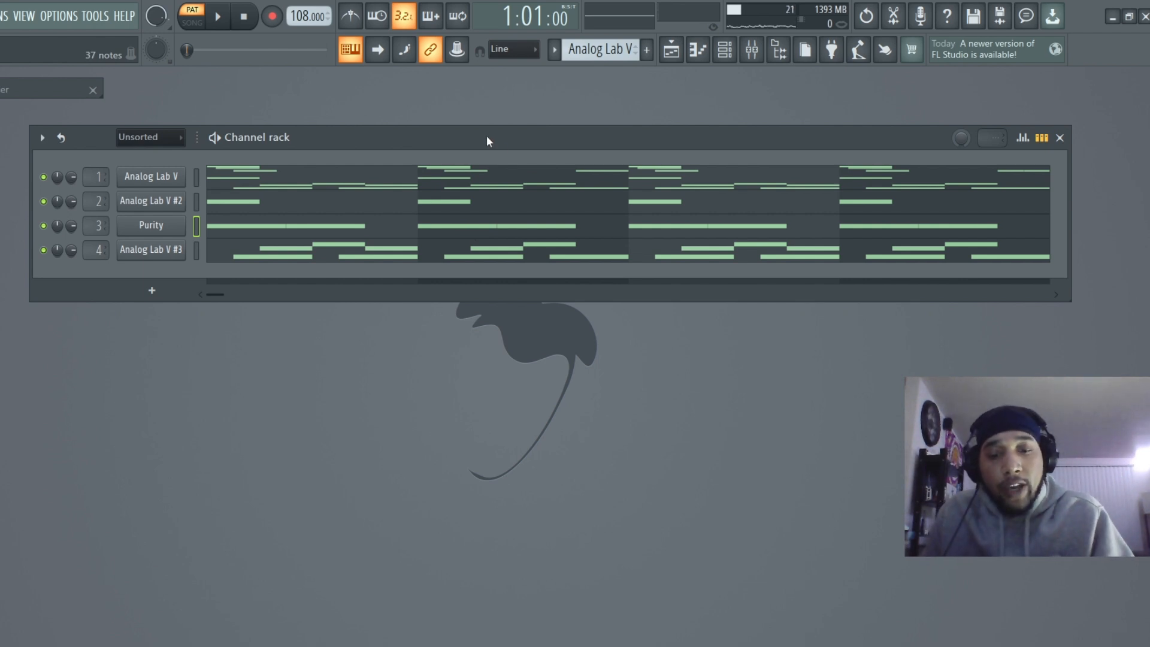
pyautogui.press('space')
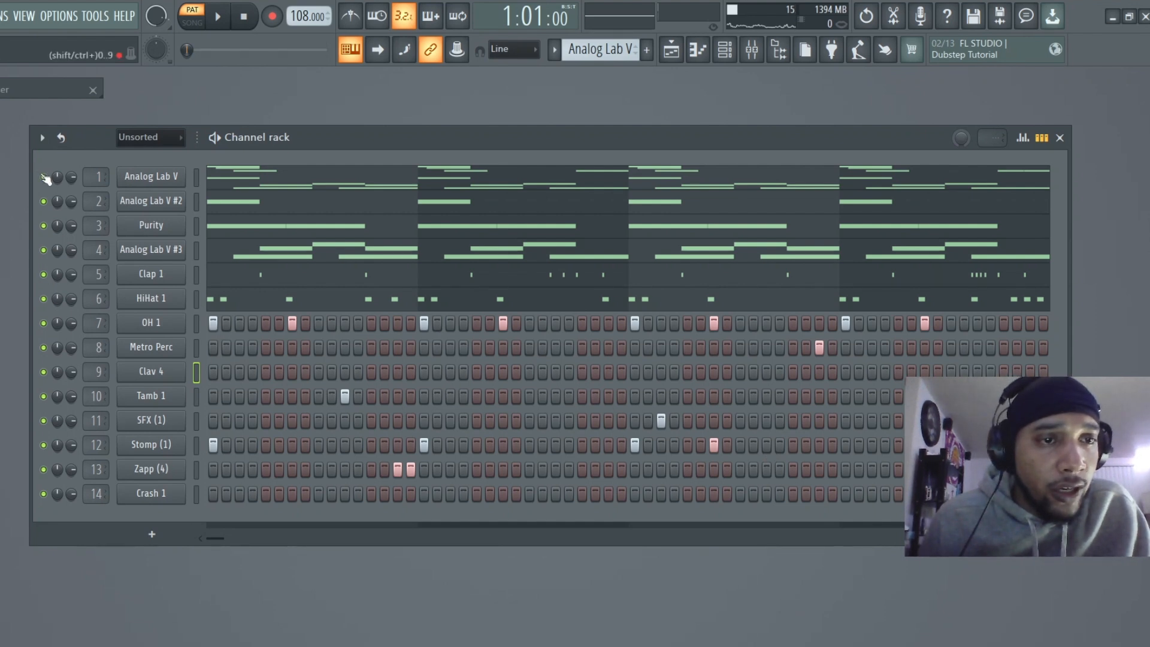
# Mute the four melody channels, Analog Lab V, #2, Purity and #3, and play only the drums.
pyautogui.click(43, 201)
pyautogui.click(43, 226)
pyautogui.click(43, 250)
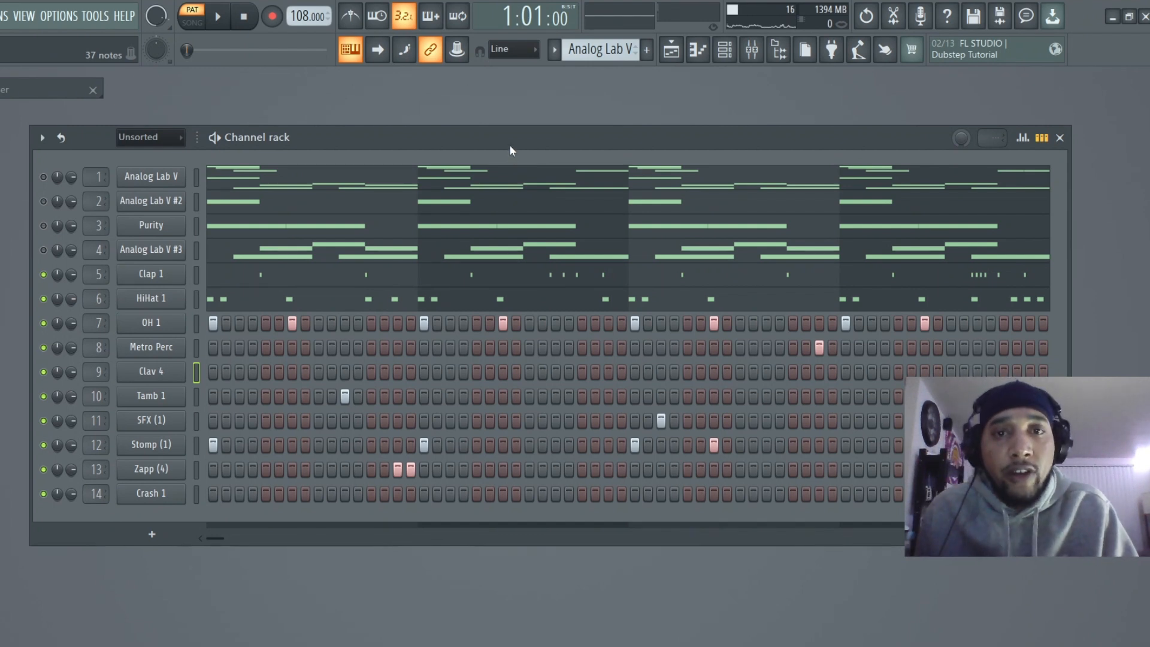
pyautogui.press('space')
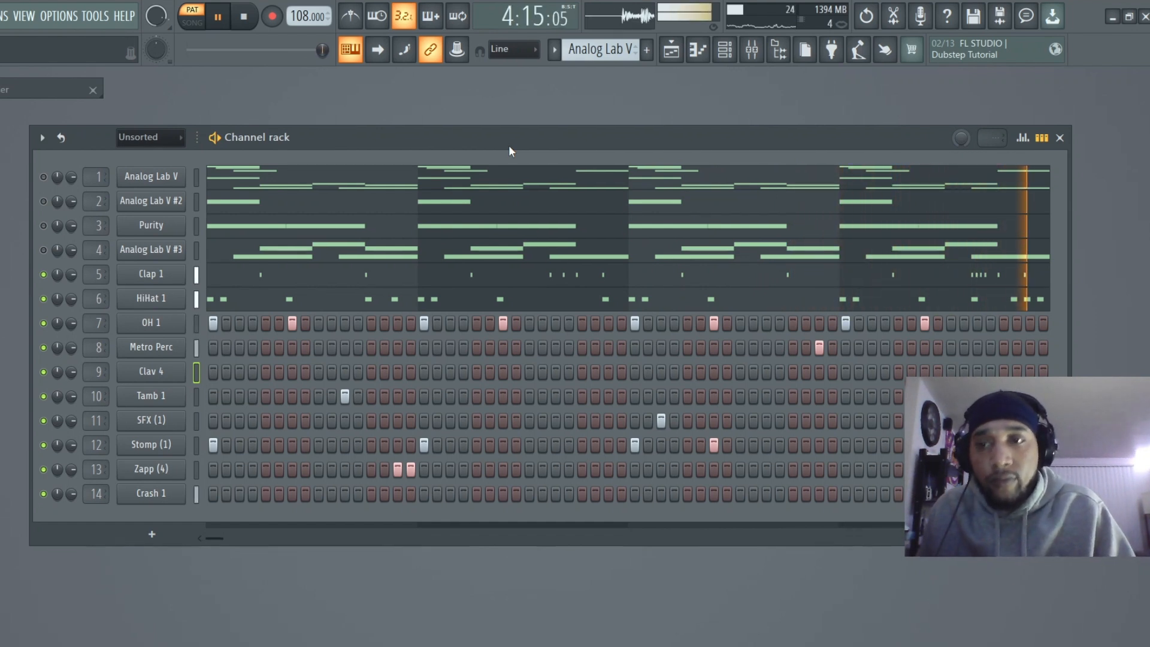
pyautogui.press('space')
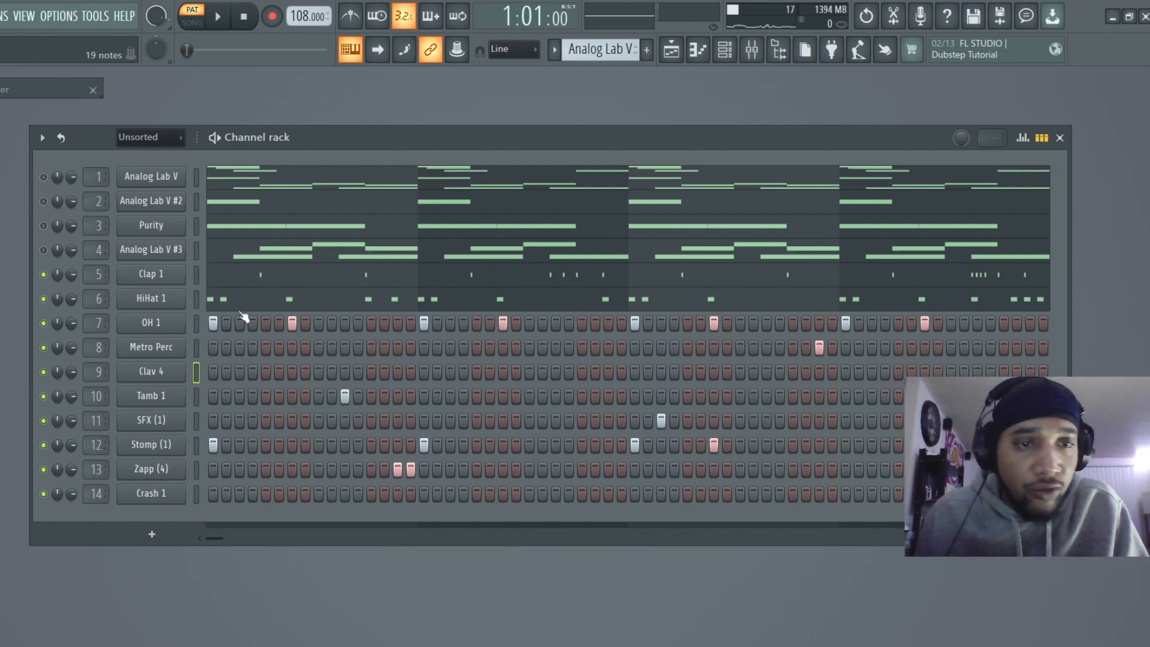
# Examine the Clap 1 notes in the piano roll, highlighting the extra claps at the ends of bars two and four.
pyautogui.click(353, 279)
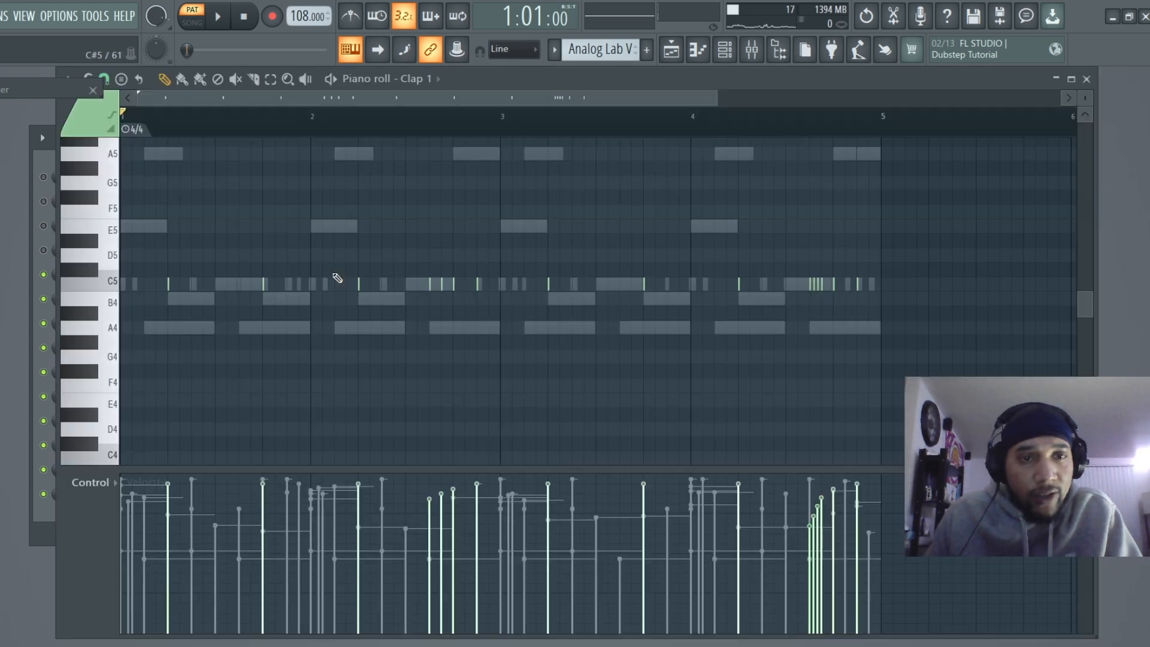
pyautogui.moveTo(418, 264); pyautogui.dragTo(495, 328)
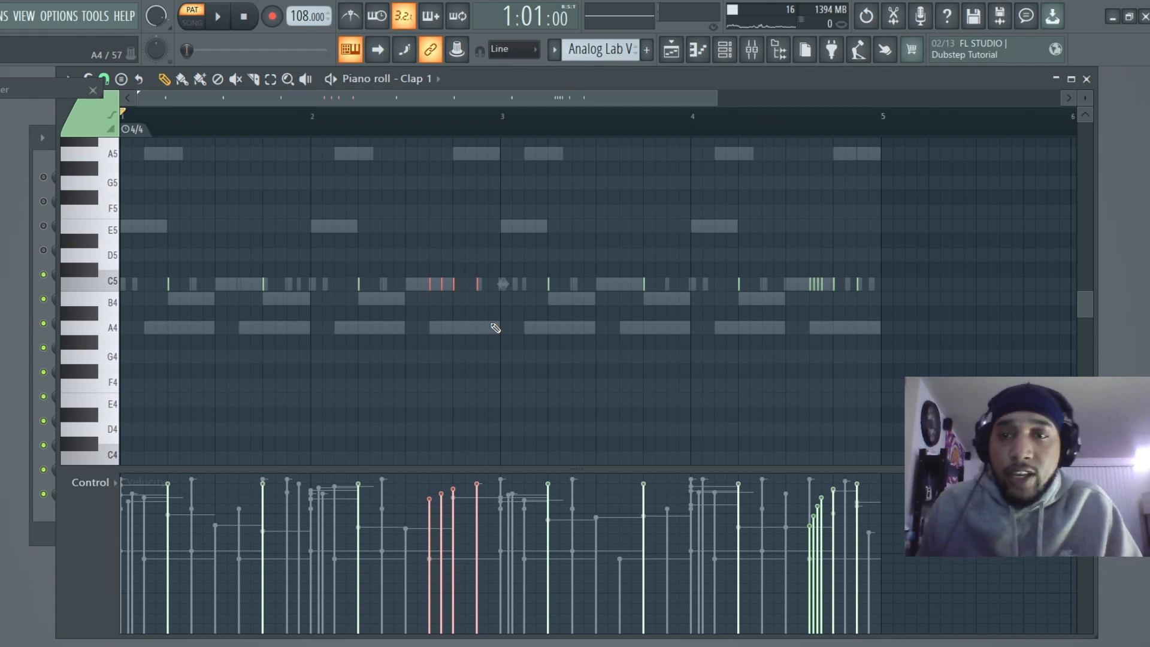
pyautogui.moveTo(954, 264); pyautogui.dragTo(800, 337)
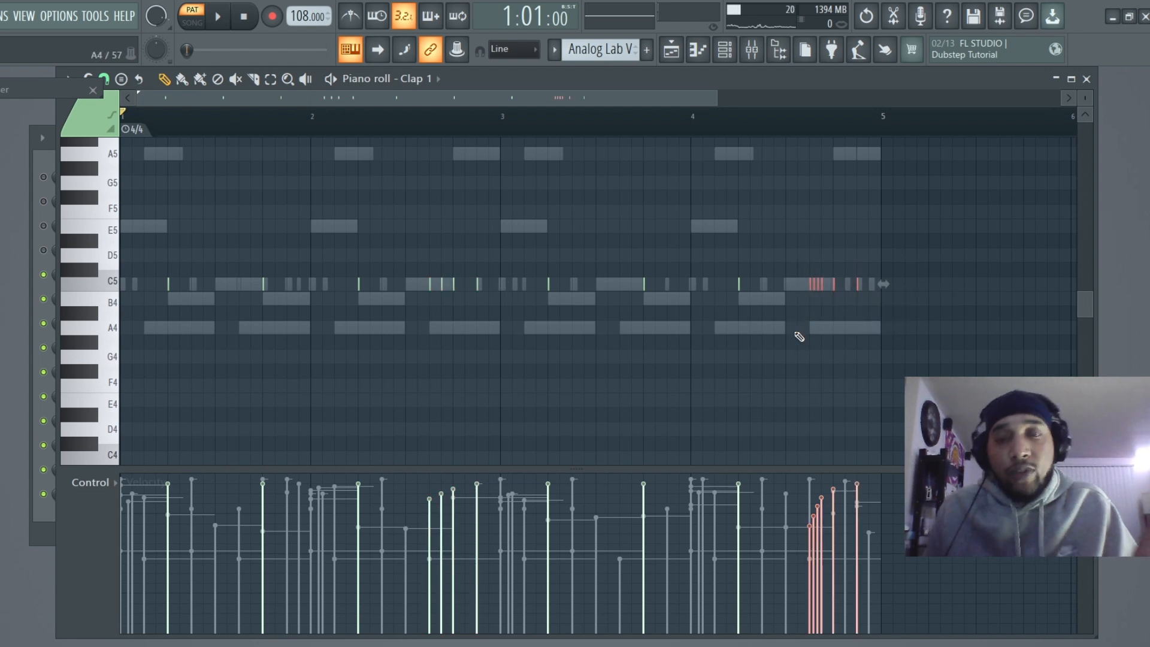
pyautogui.click(1086, 78)
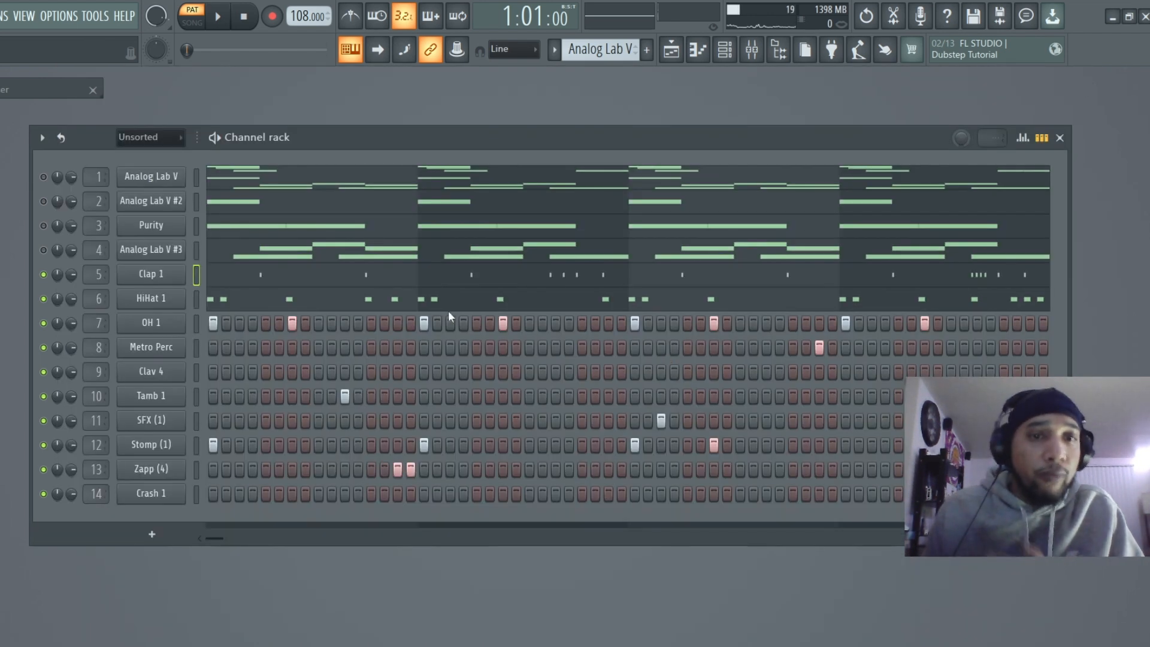
# Examine the HiHat 1 notes in the piano roll, highlighting the whole four-bar rhythm.
pyautogui.click(340, 300)
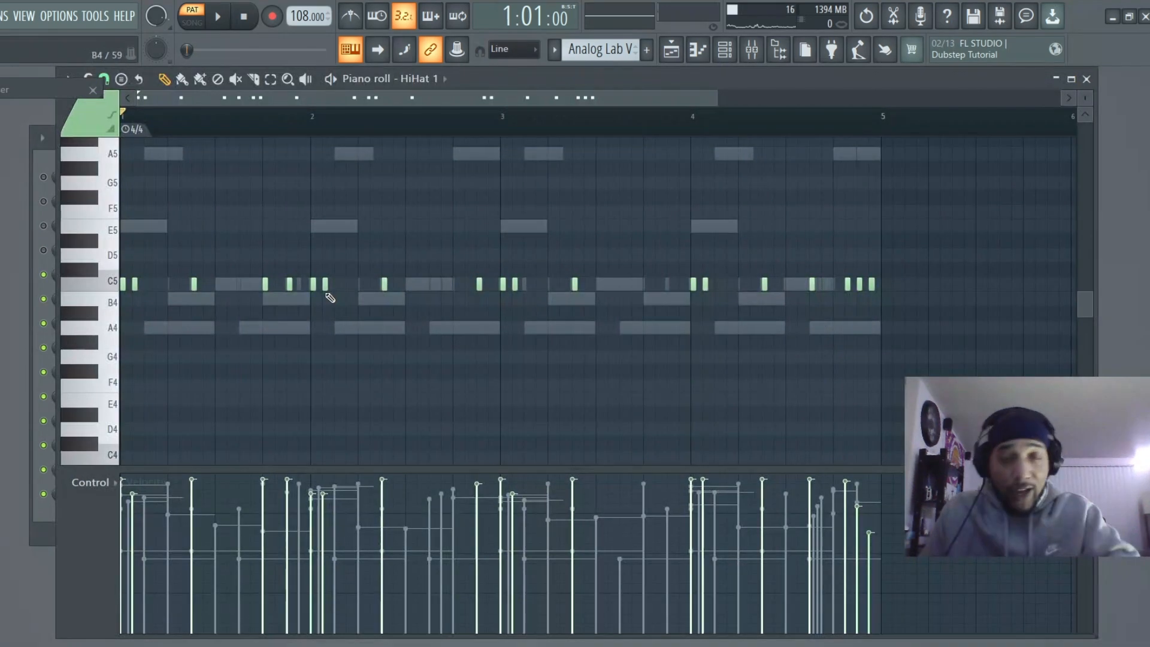
pyautogui.moveTo(955, 251); pyautogui.dragTo(23, 397)
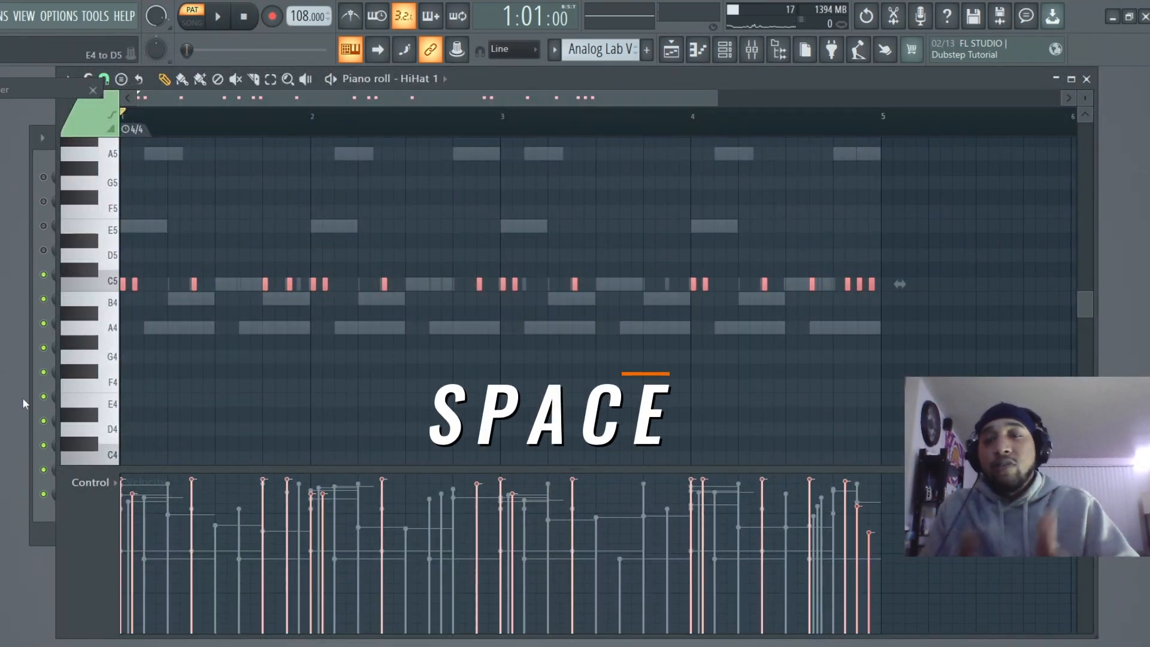
pyautogui.click(1086, 78)
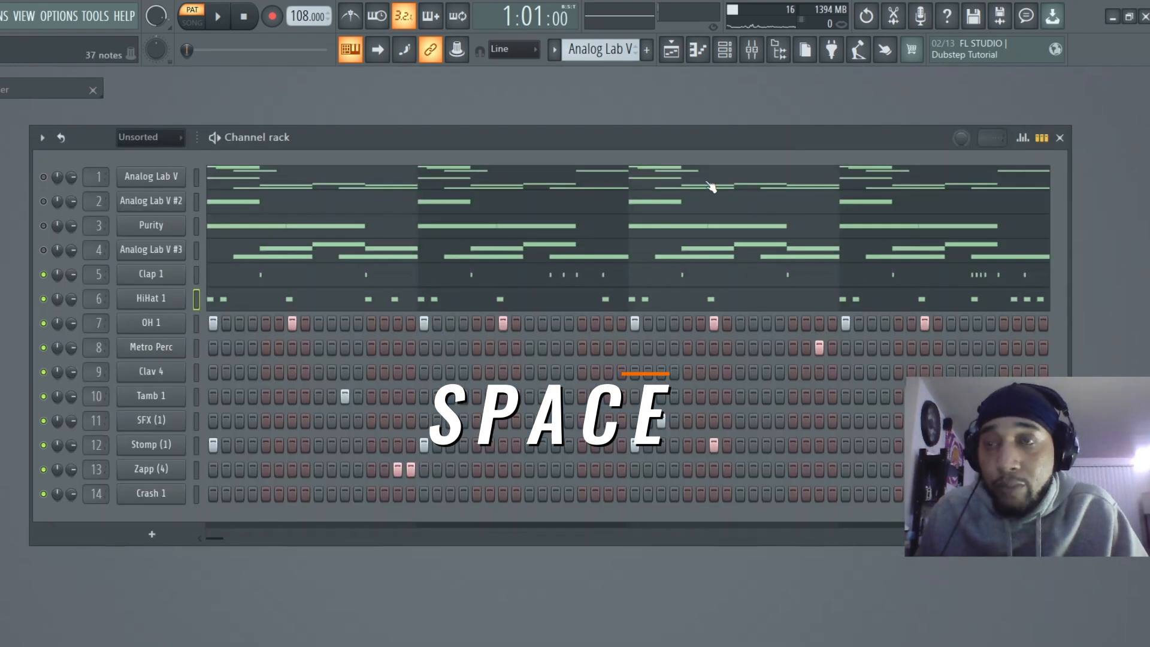
# Unmute the four melody channels and play the melody together with the drums.
pyautogui.click(43, 250)
pyautogui.click(43, 202)
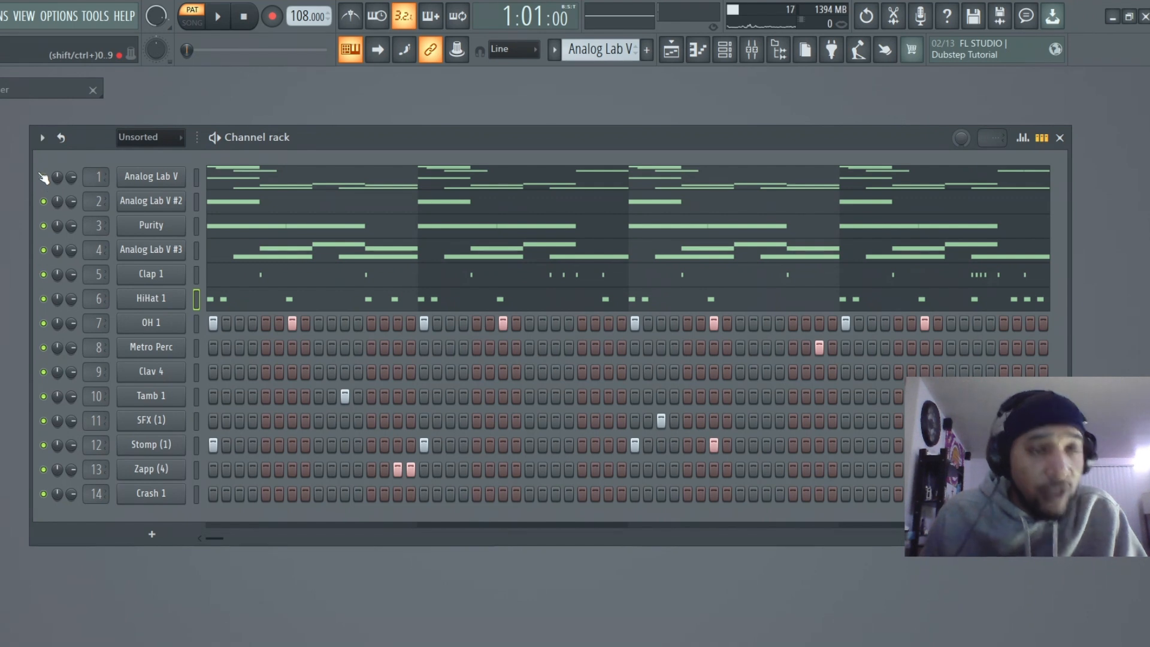
pyautogui.click(43, 177)
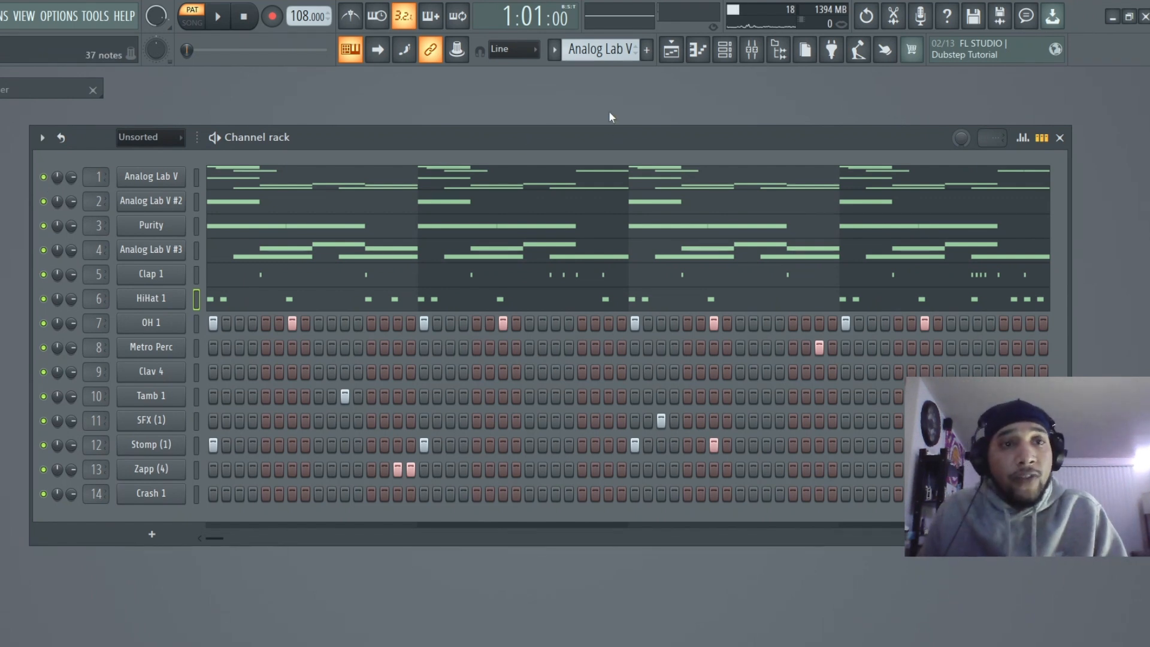
pyautogui.press('space')
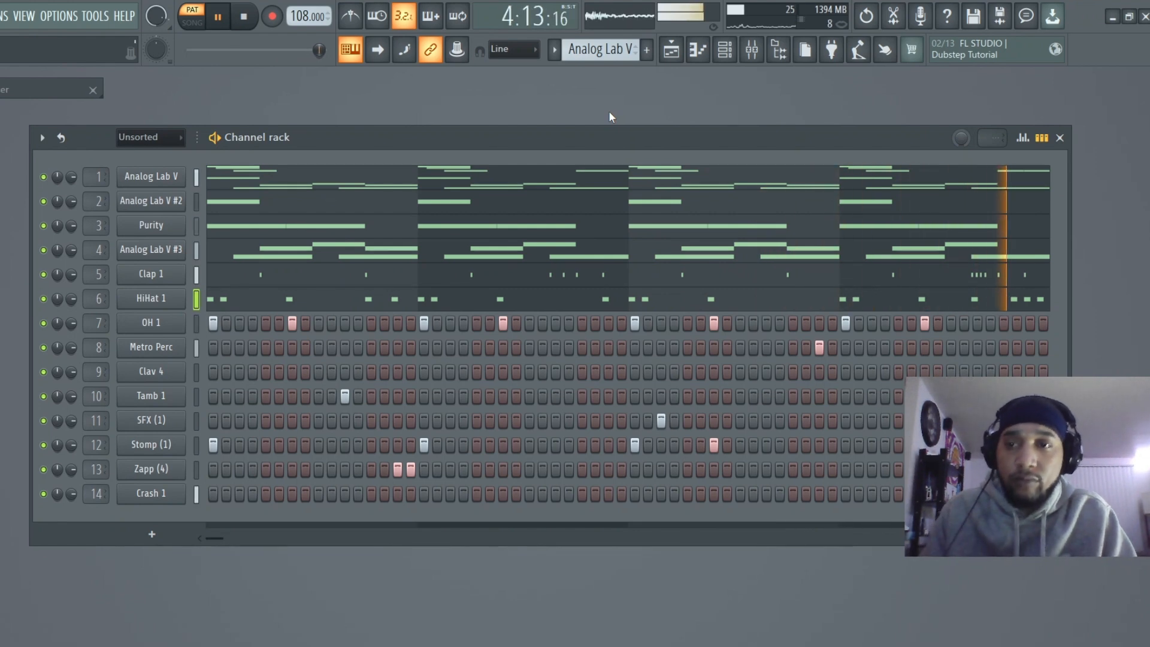
pyautogui.press('space')
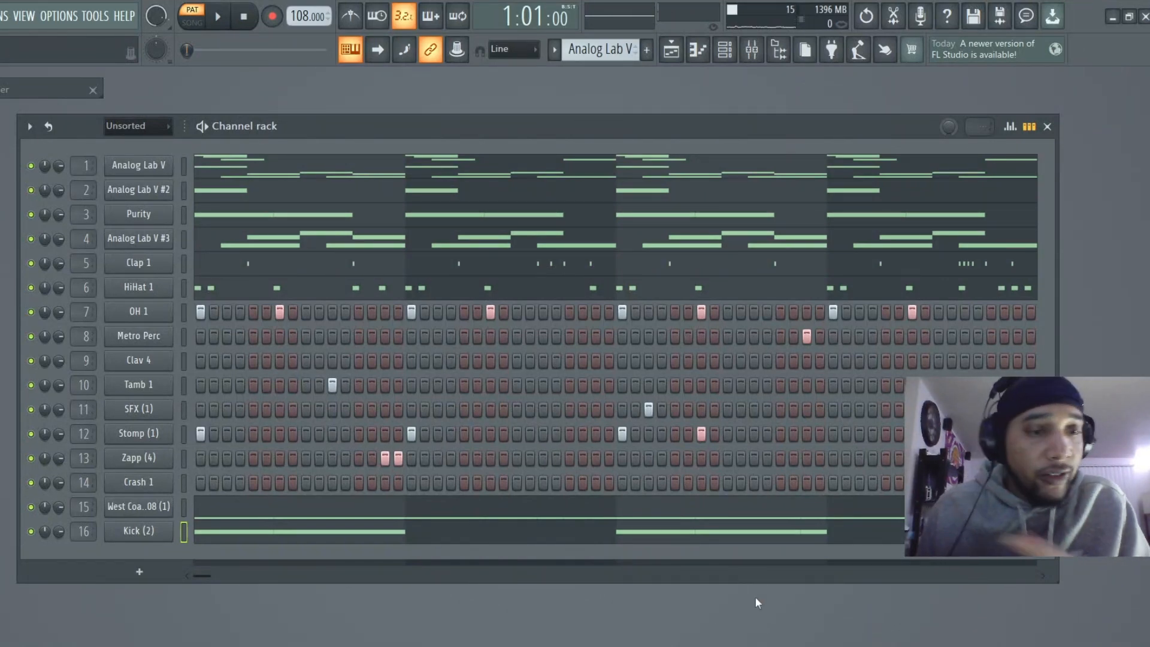
# Mute every melody and percussion channel from 1 to 14, leaving only the West Coast 808 and Kick (2) active.
pyautogui.click(31, 459)
pyautogui.click(31, 434)
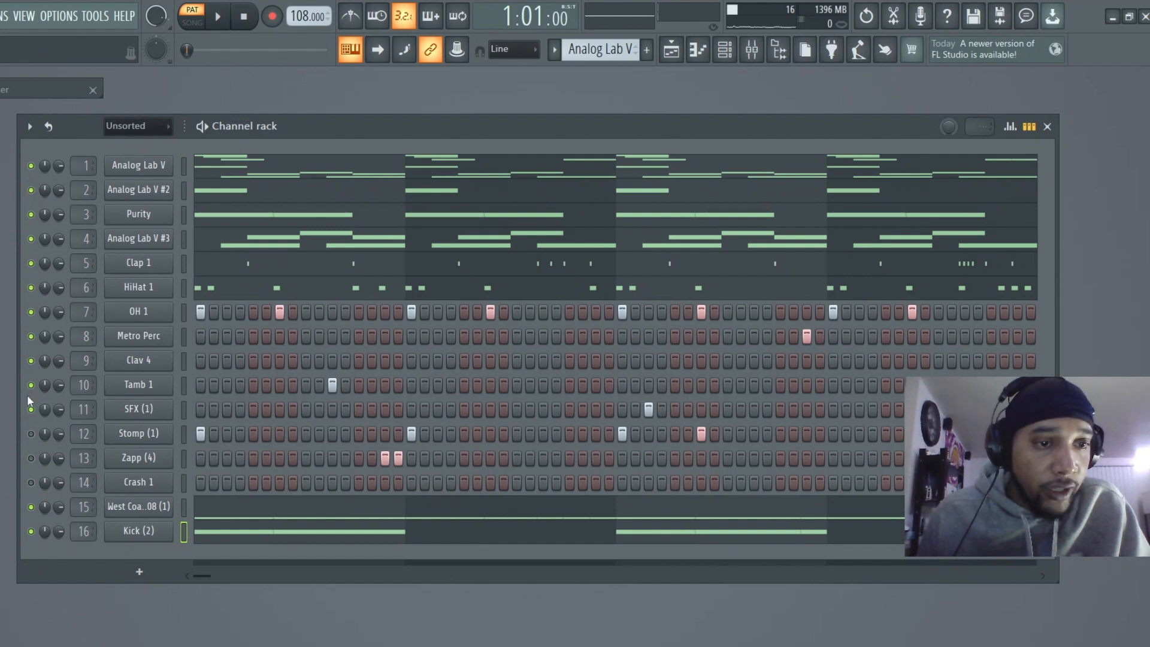
pyautogui.click(31, 360)
pyautogui.click(31, 336)
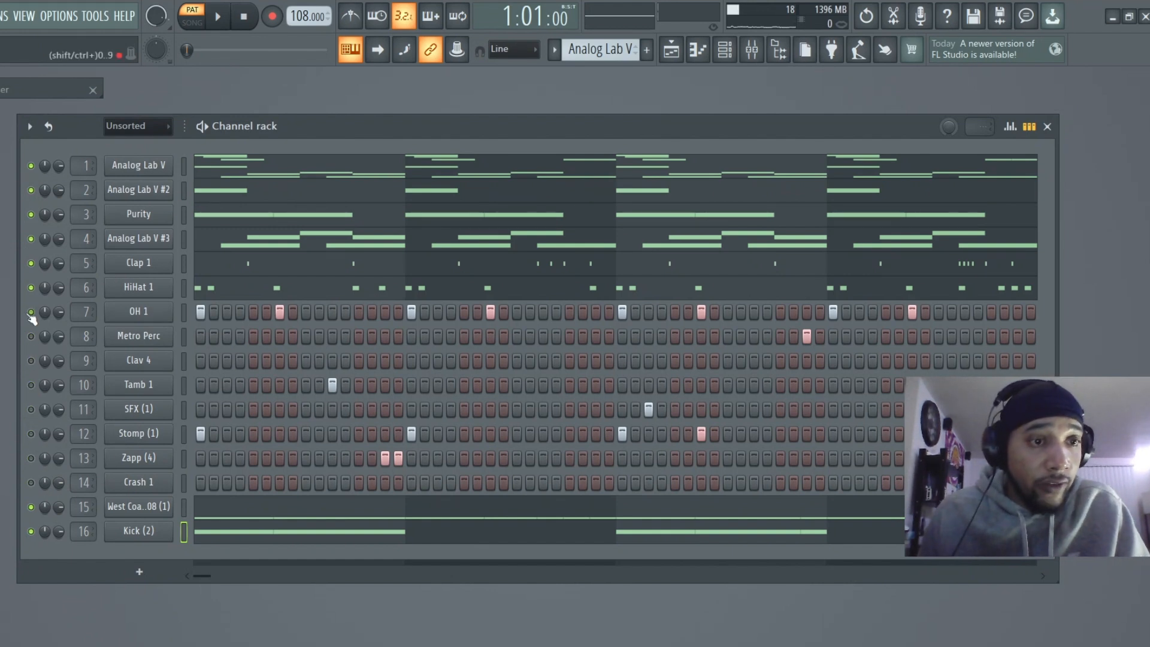
pyautogui.click(31, 312)
pyautogui.click(31, 288)
pyautogui.click(31, 264)
pyautogui.click(31, 215)
pyautogui.click(31, 190)
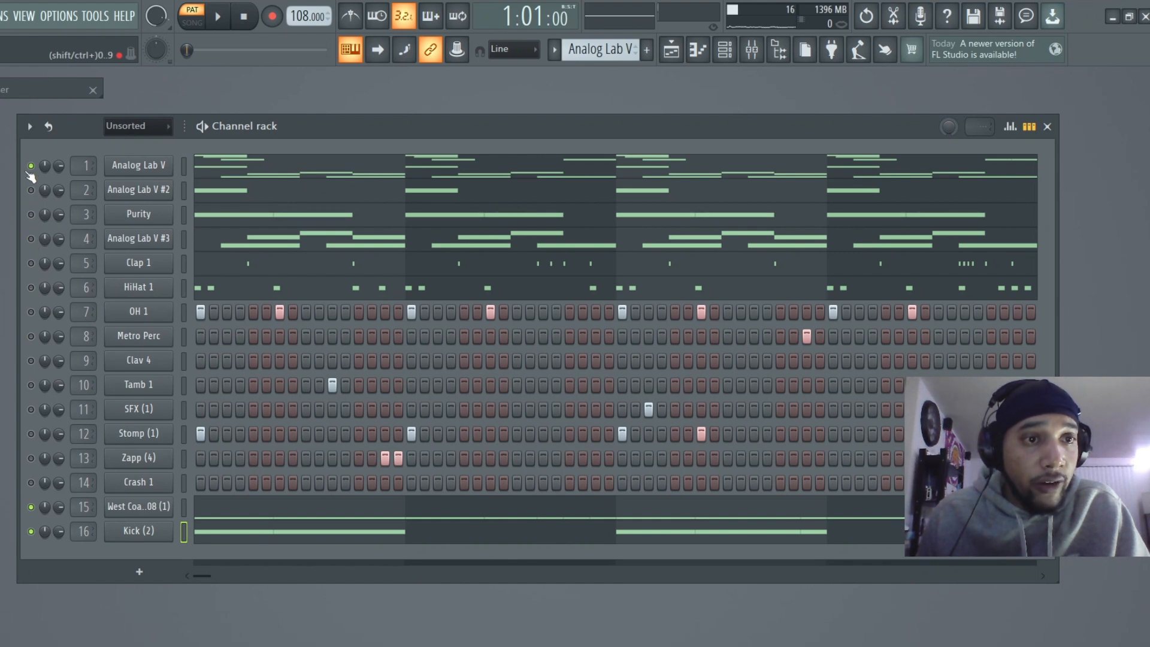
pyautogui.click(31, 166)
# Open the West Coast 808 channel's notes in the piano roll and examine them across the four bars.
pyautogui.click(511, 517)
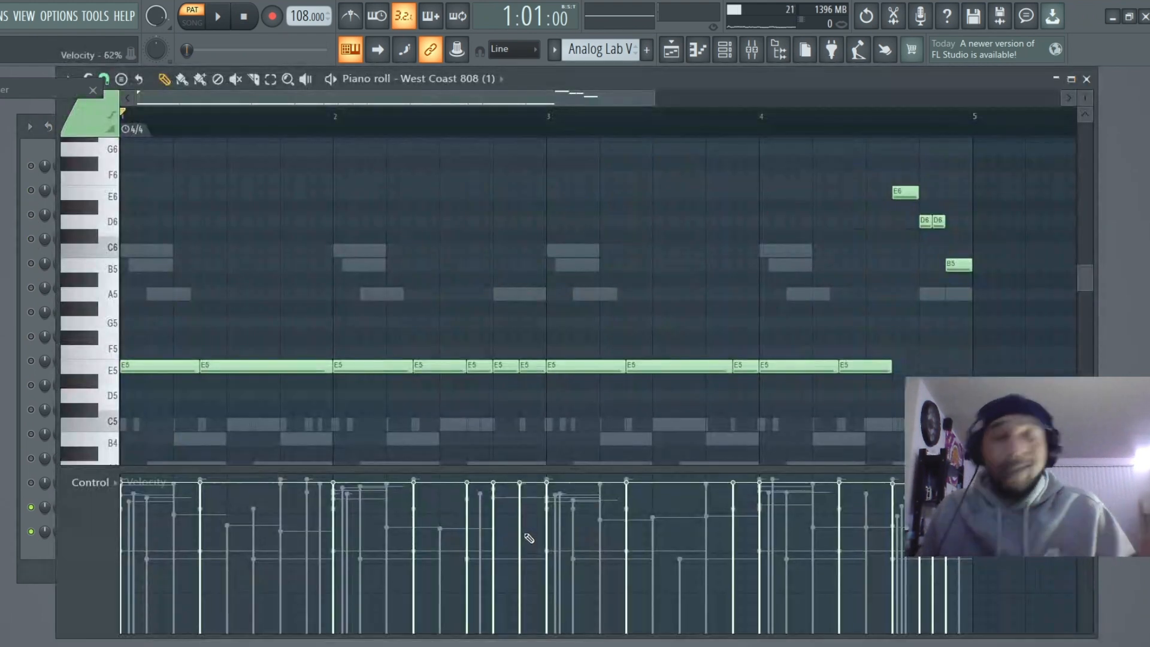
pyautogui.scroll(-3, 477, 406)
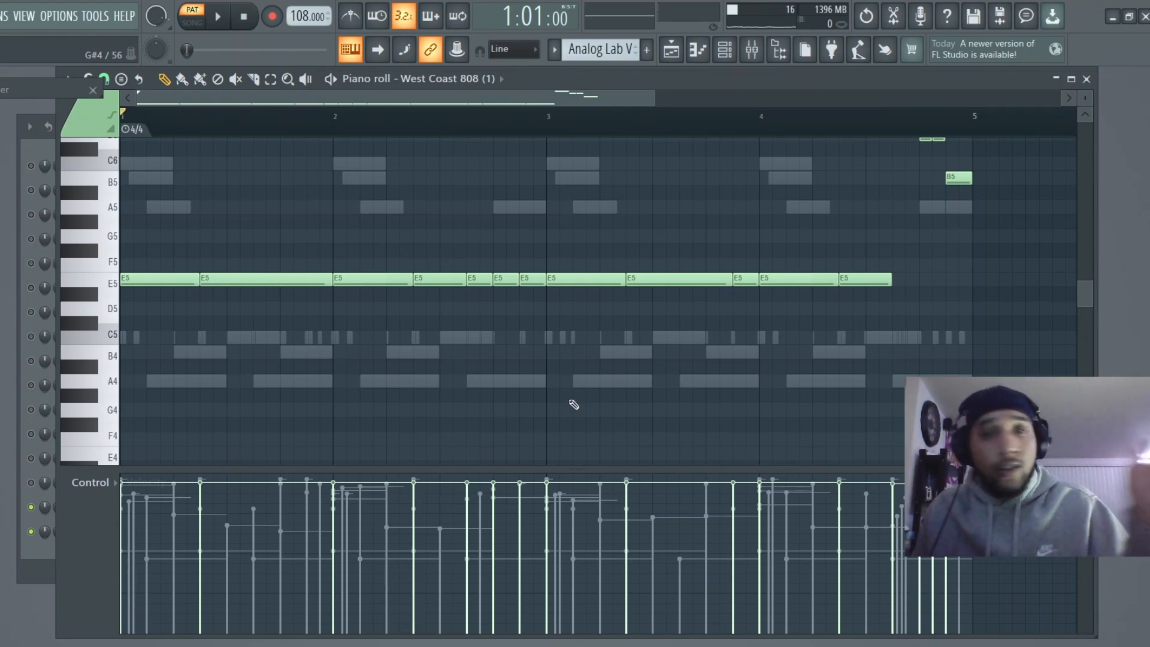
pyautogui.scroll(3, 535, 357)
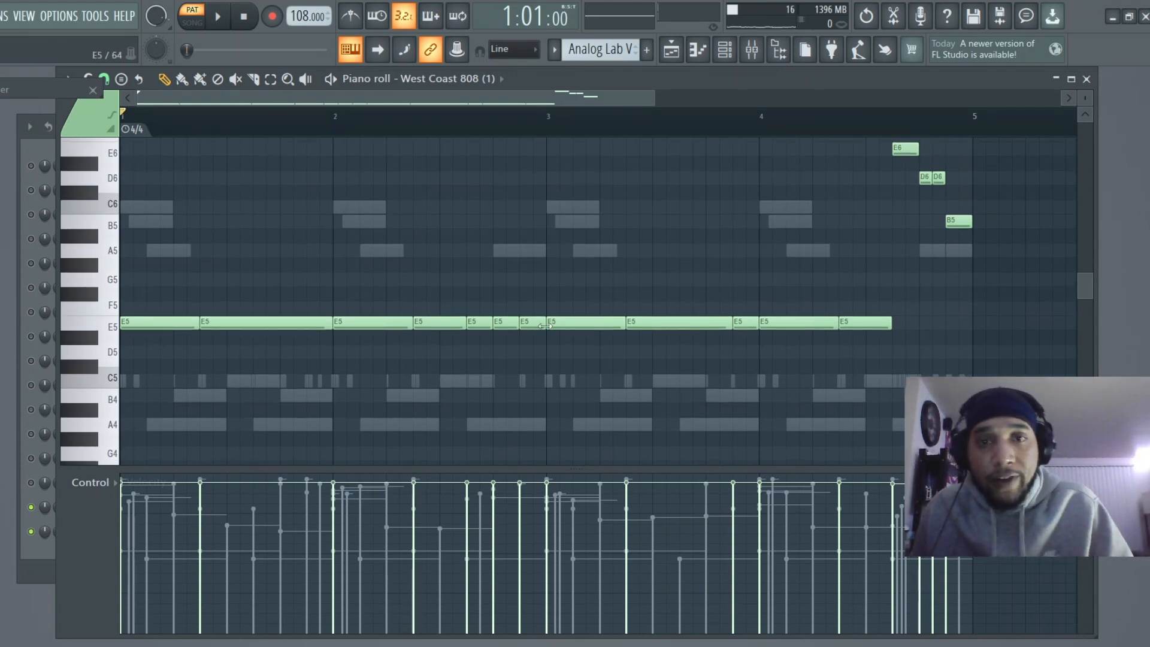
# Highlight the 808 notes of the first two bars and try the three short E5 notes ending bar 2 an octave higher.
pyautogui.moveTo(528, 306); pyautogui.dragTo(123, 389)
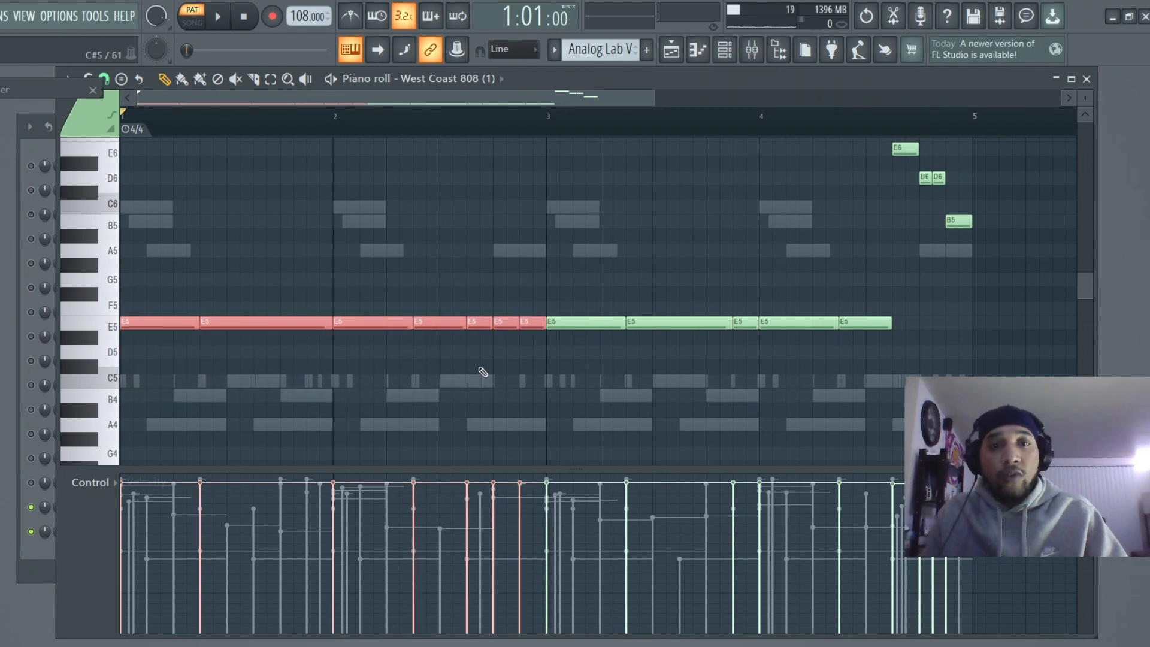
pyautogui.moveTo(472, 372); pyautogui.dragTo(524, 322)
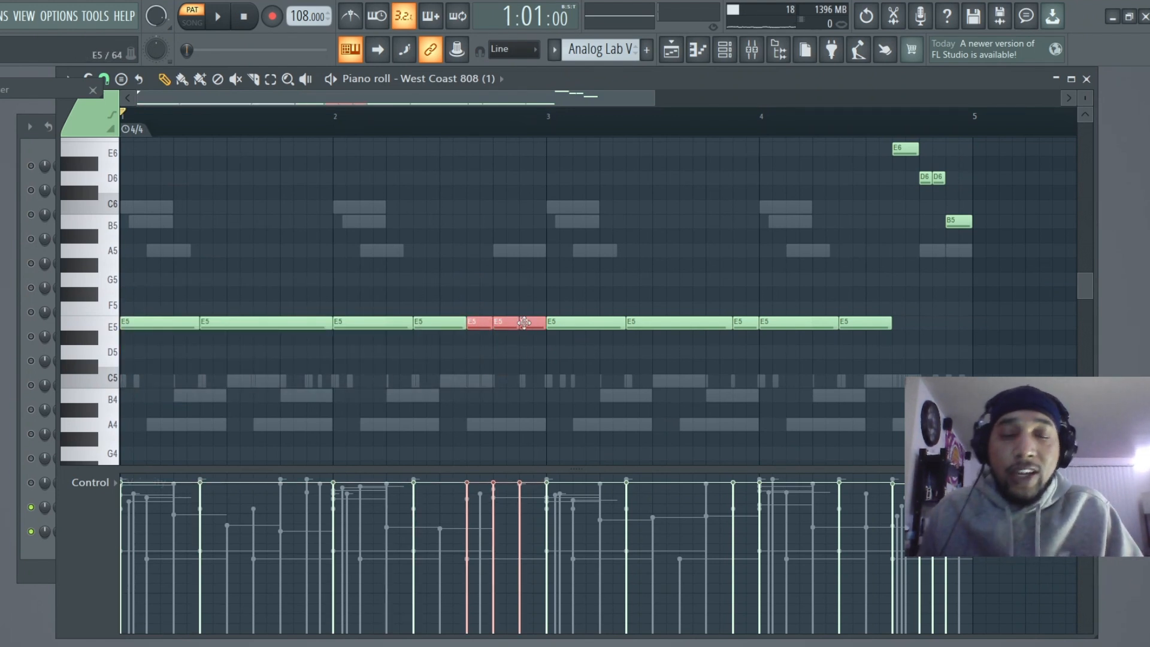
pyautogui.hotkey('ctrl', 'Up')
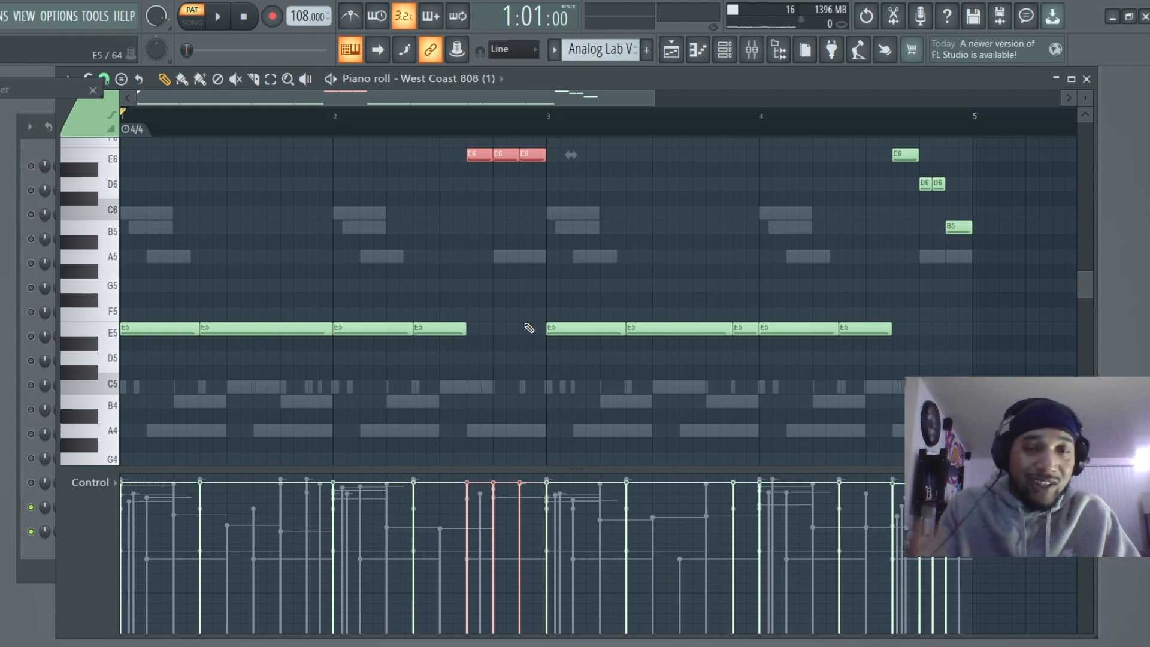
pyautogui.hotkey('ctrl', 'Down')
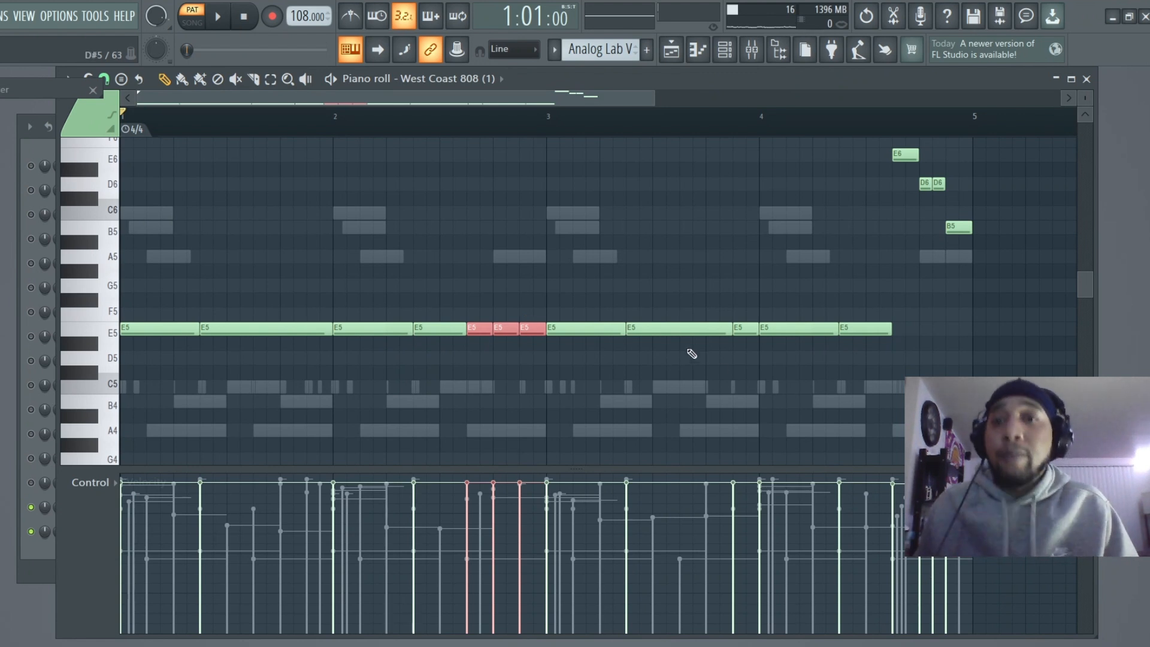
# Highlight the four higher 808 notes closing bar 4, from E6 down to B5, and close the piano roll.
pyautogui.scroll(1, 779, 336)
pyautogui.click(897, 180)
pyautogui.moveTo(897, 180); pyautogui.dragTo(1011, 294)
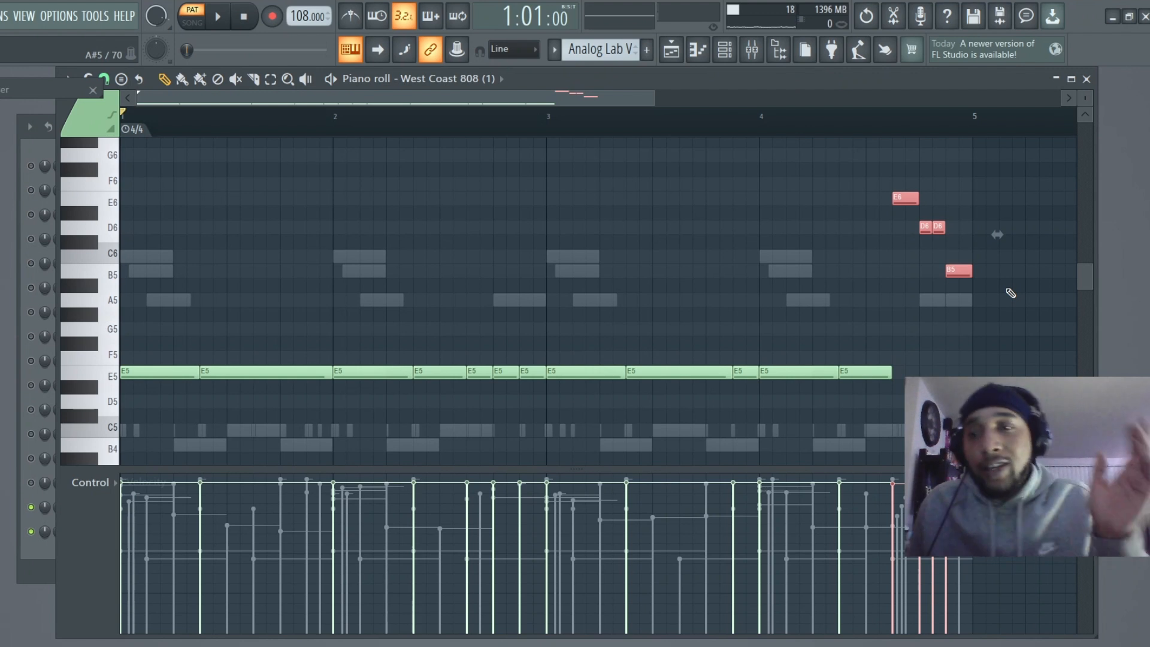
pyautogui.click(1086, 78)
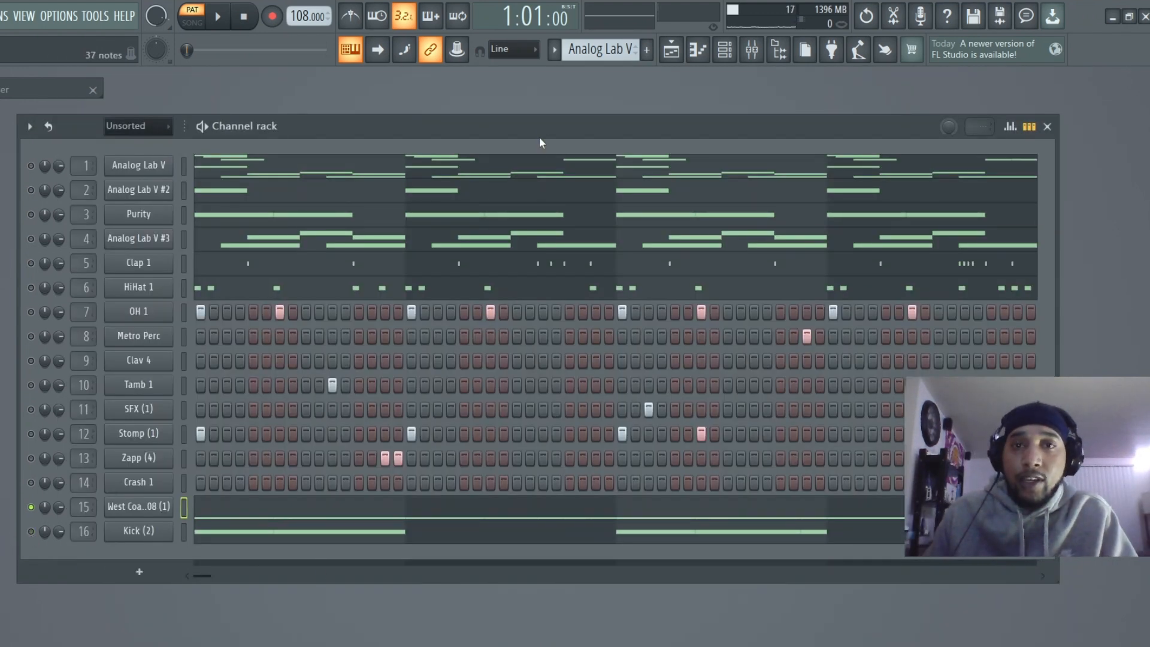
# Play the West Coast 808 on its own, and unmute Kick (2) to play both together.
pyautogui.press('space')
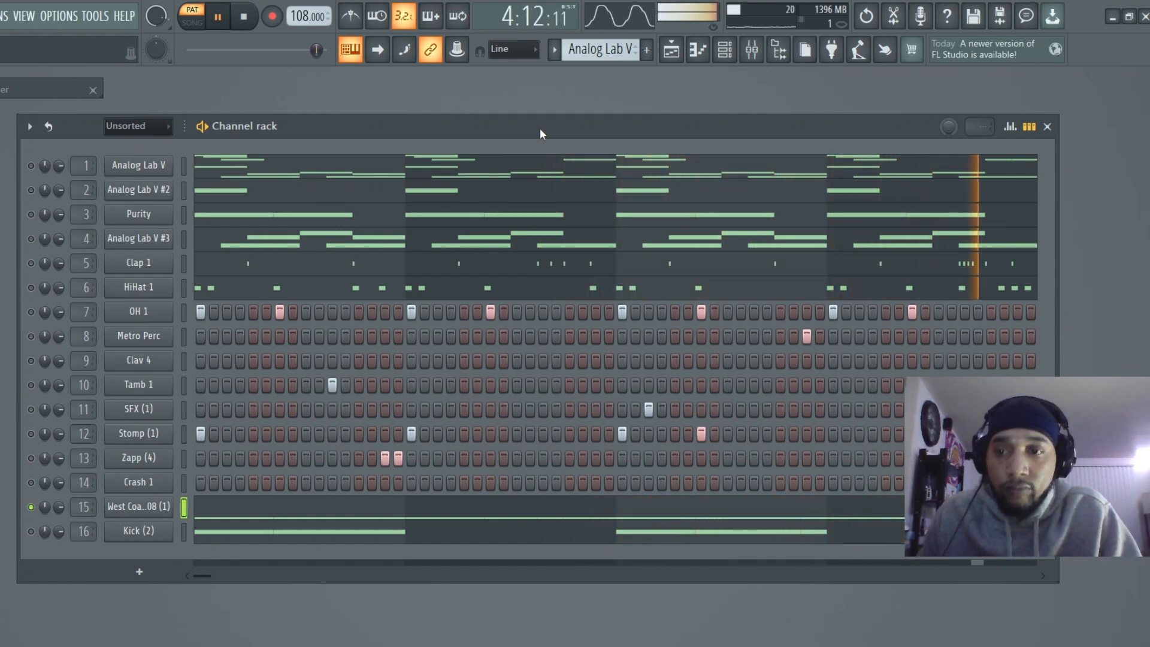
pyautogui.press('space')
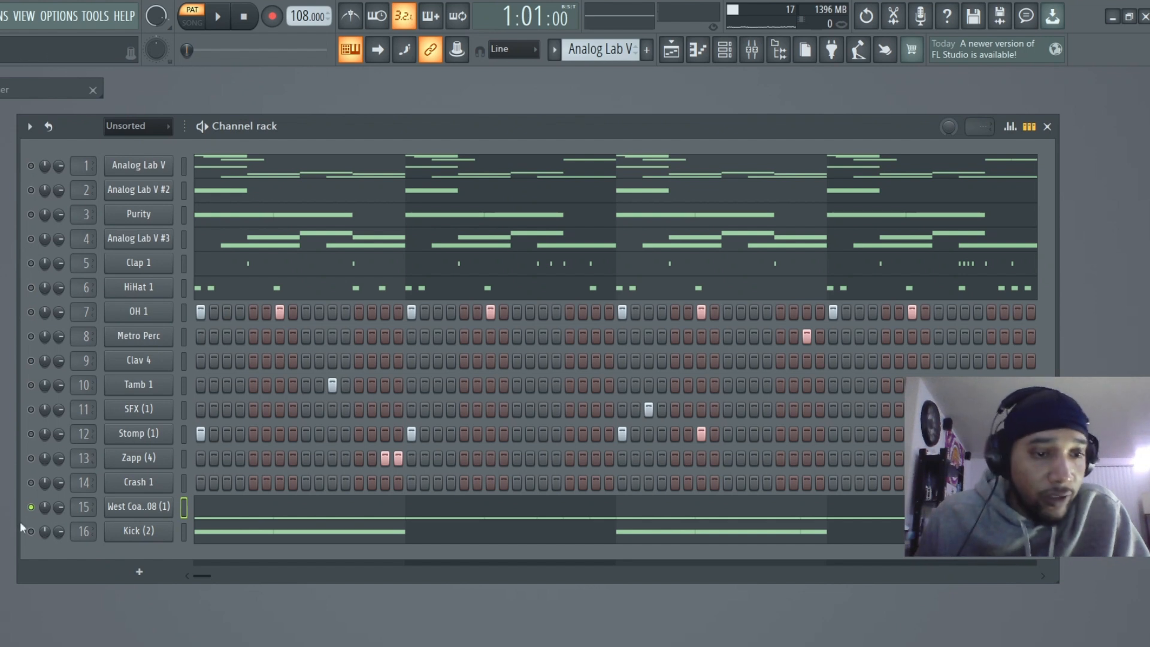
pyautogui.click(31, 531)
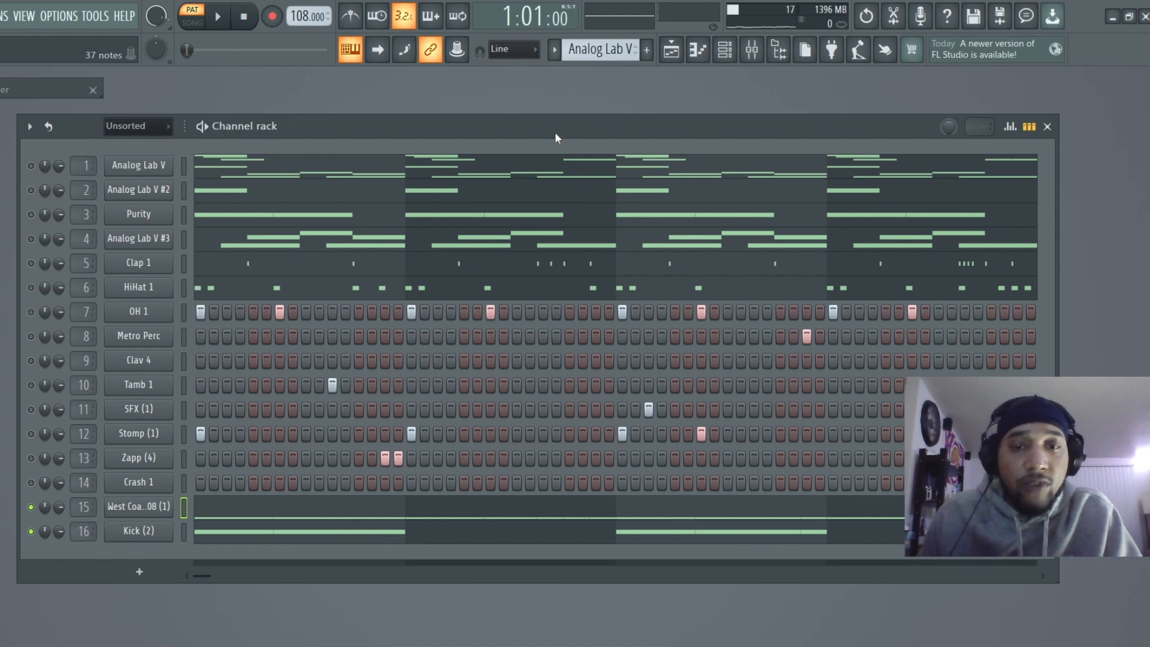
pyautogui.press('space')
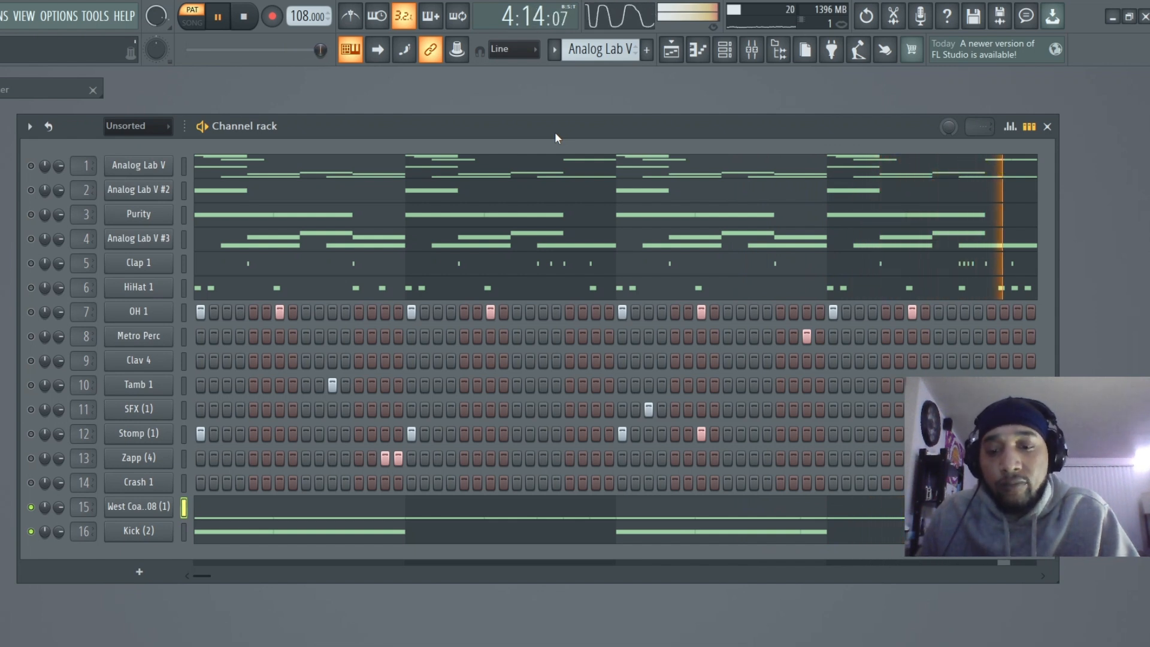
pyautogui.press('space')
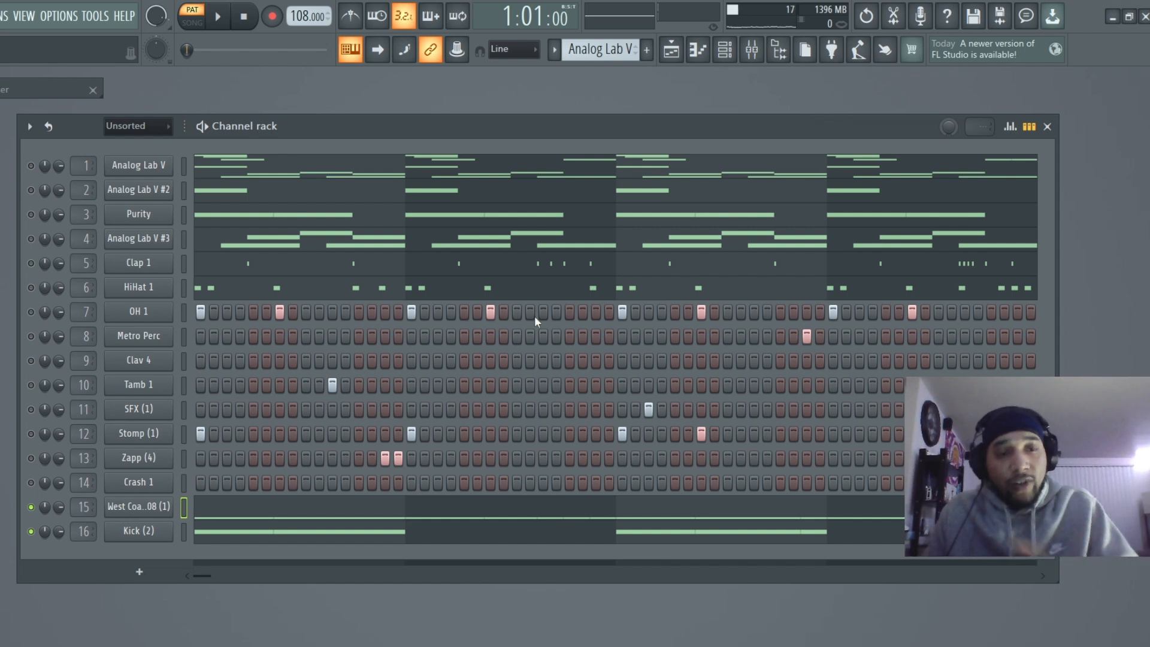
# Unmute all melody and percussion channels from 1 to 14 and play the full beat.
pyautogui.click(32, 458)
pyautogui.click(32, 361)
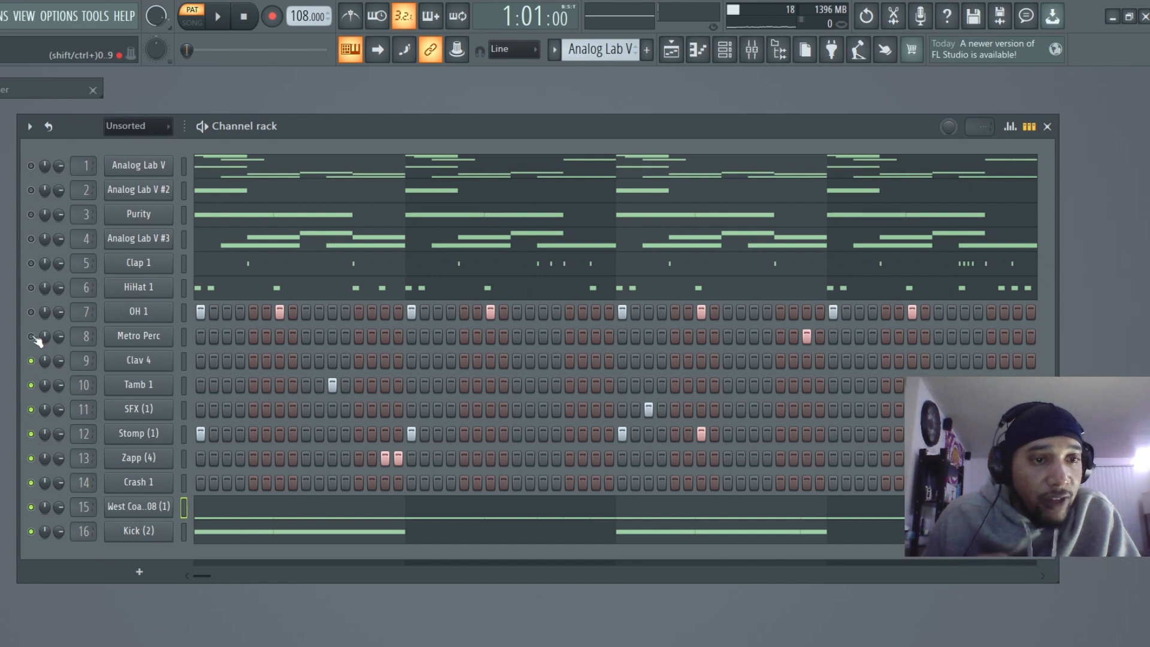
pyautogui.click(31, 313)
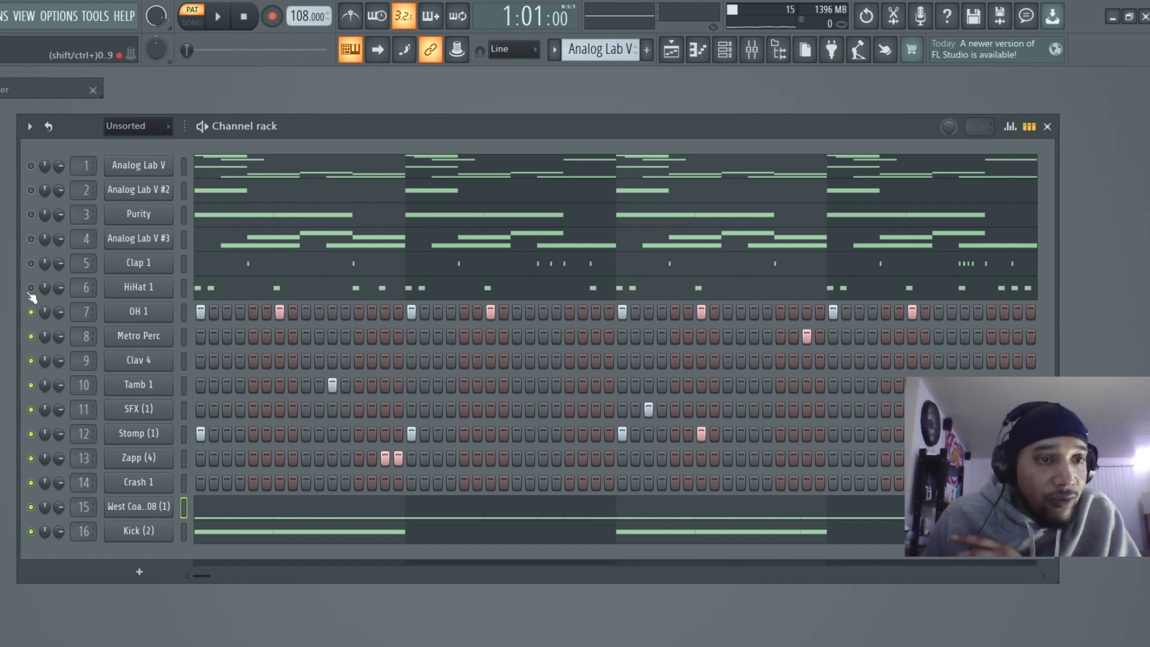
pyautogui.click(31, 239)
pyautogui.click(31, 215)
pyautogui.click(31, 190)
pyautogui.click(31, 165)
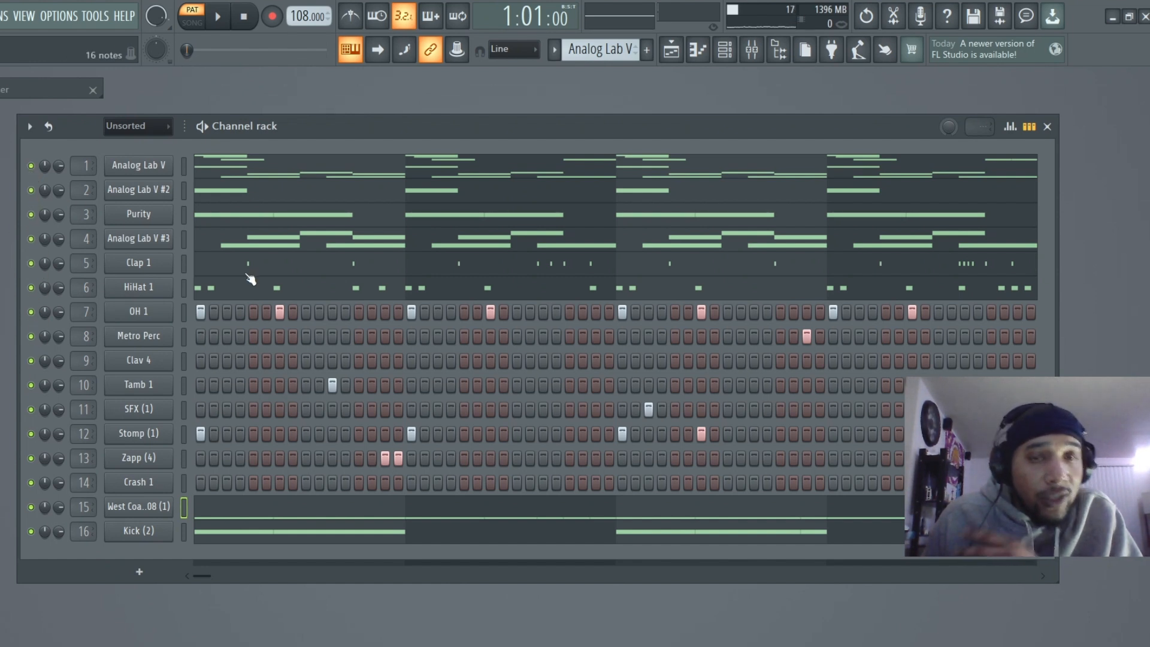
pyautogui.press('space')
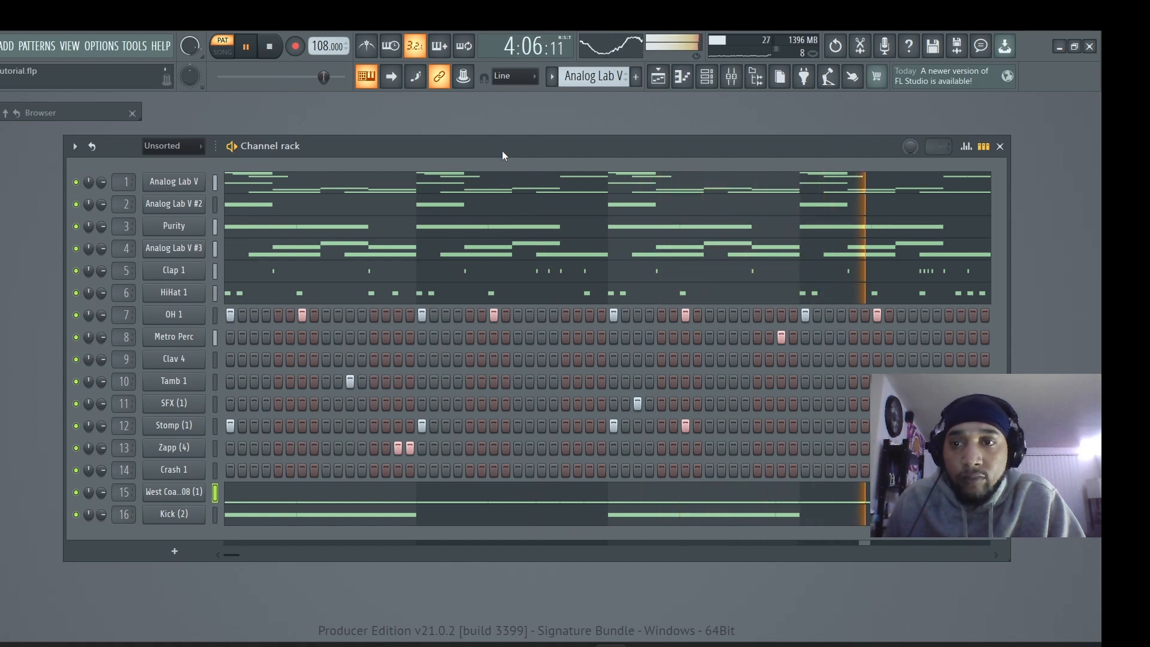
pyautogui.press('space')
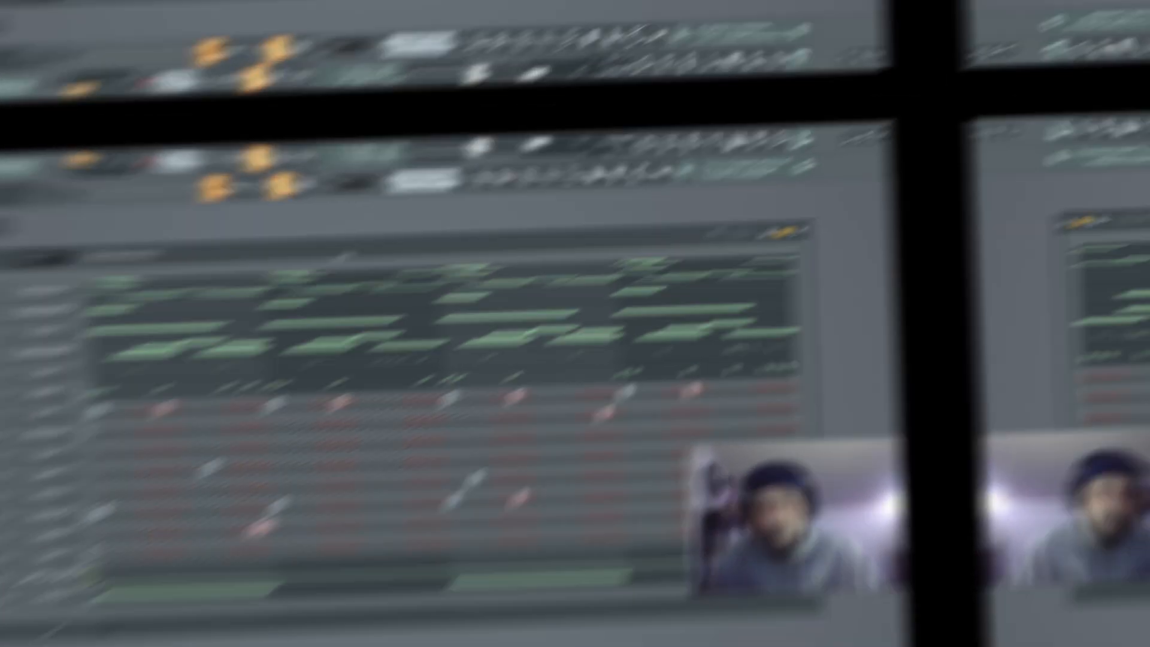